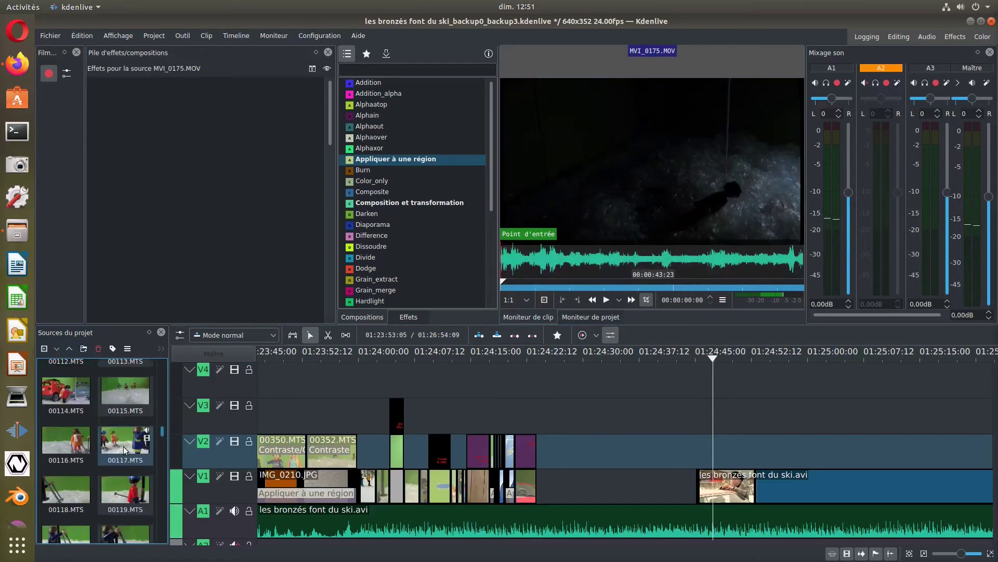
# Place clip 00124.MTS on track V2, directly after the last clip there.
pyautogui.scroll(-3, 117, 453)
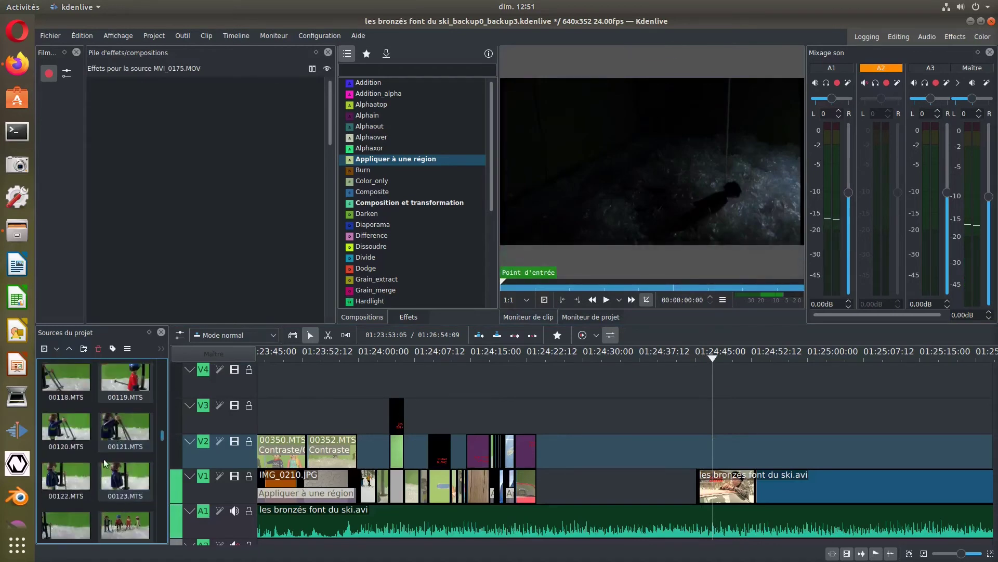
pyautogui.scroll(-3, 104, 463)
pyautogui.click(59, 426)
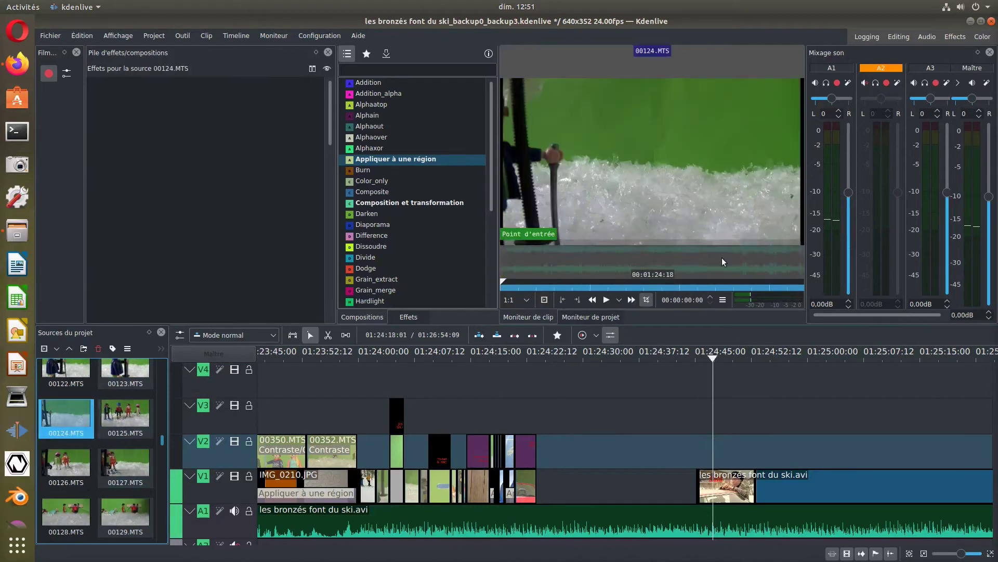
pyautogui.moveTo(60, 408); pyautogui.dragTo(614, 432)
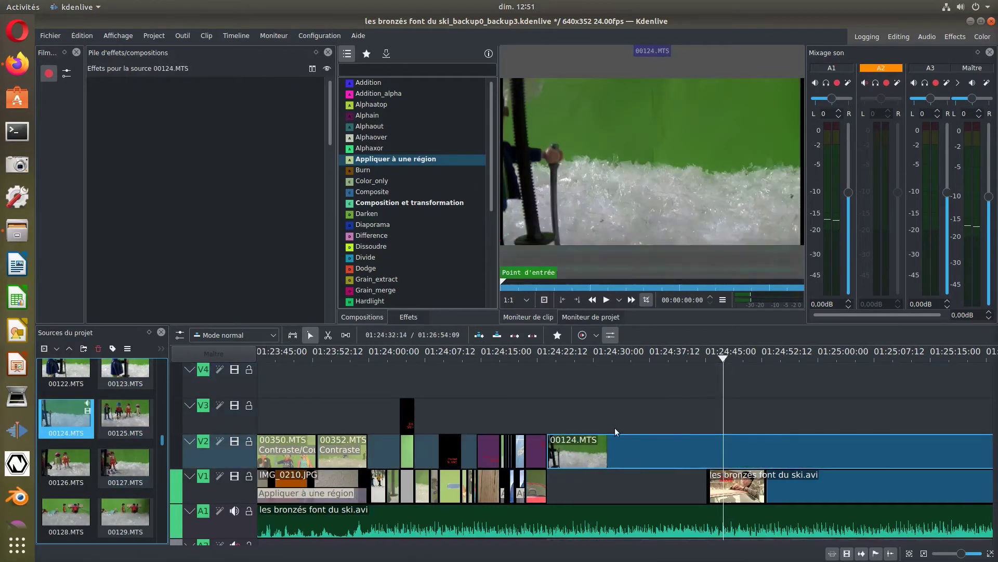
# Ungroup 00124.MTS and delete its audio part from track A2.
pyautogui.rightClick(635, 444)
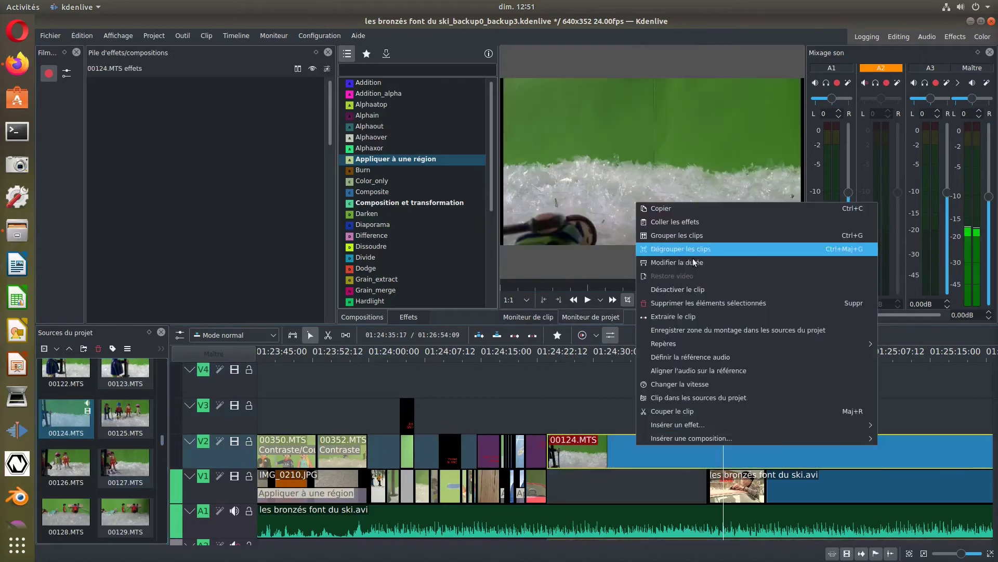
pyautogui.click(683, 249)
pyautogui.scroll(-2, 955, 487)
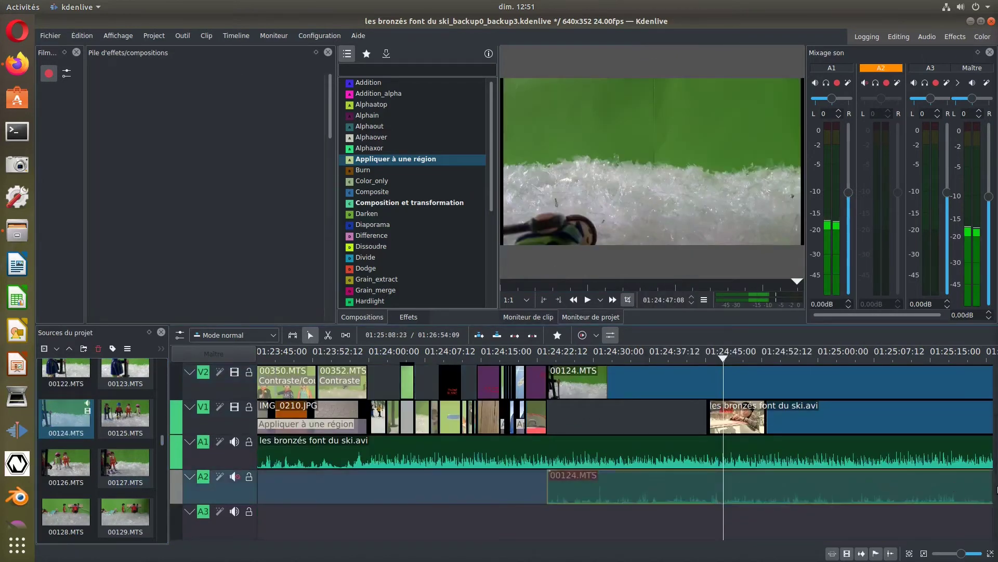
pyautogui.press('Delete')
pyautogui.scroll(2, 909, 448)
# Add the Contraste effect to clip 00097.MTS on V1 and set its contrast to 336.
pyautogui.click(536, 468)
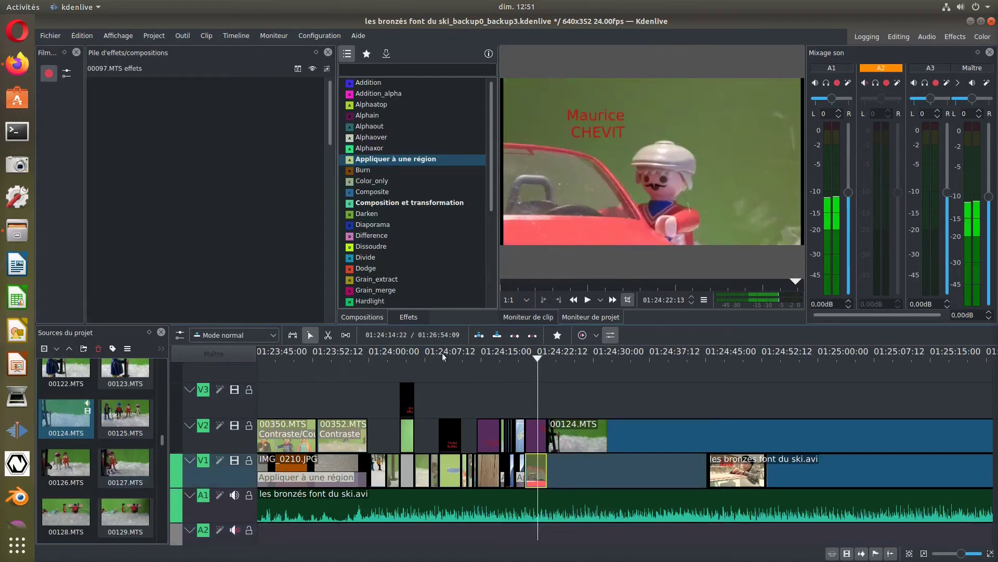
pyautogui.click(407, 315)
pyautogui.click(388, 170)
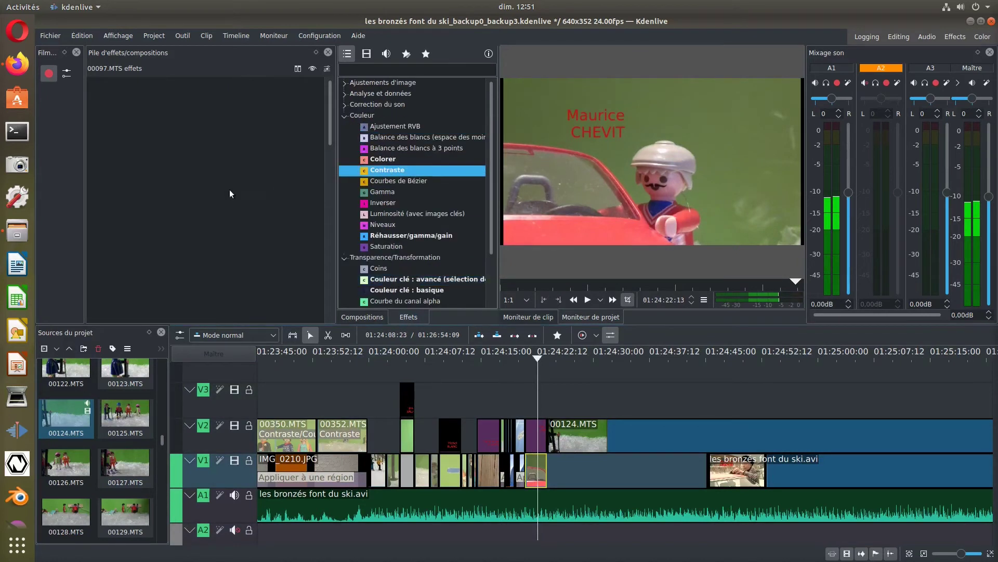
pyautogui.moveTo(231, 193); pyautogui.dragTo(231, 193)
pyautogui.click(165, 140)
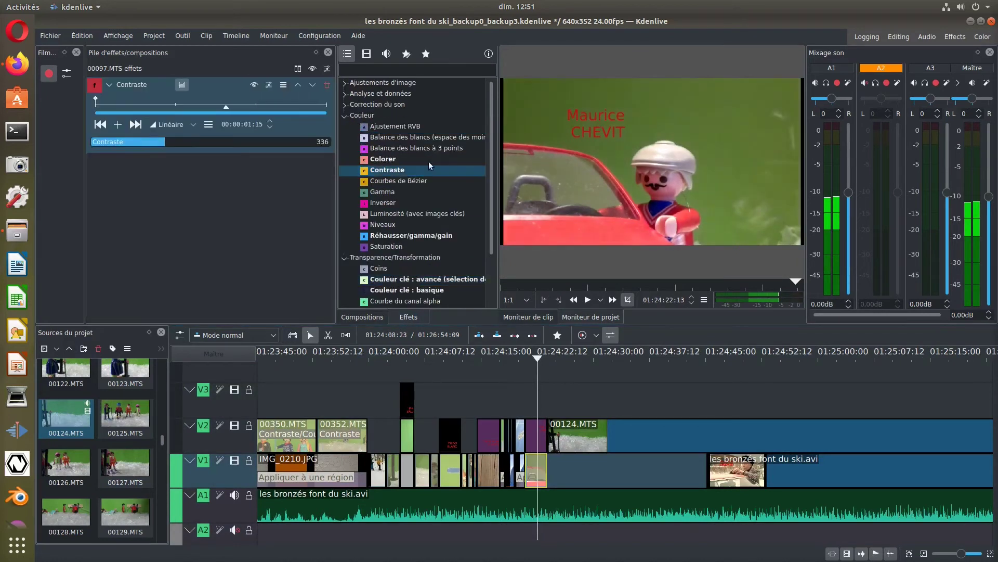
# Play 00124.MTS to find its useful beginning, trim its start and keep it against the preceding clip on V2.
pyautogui.click(634, 156)
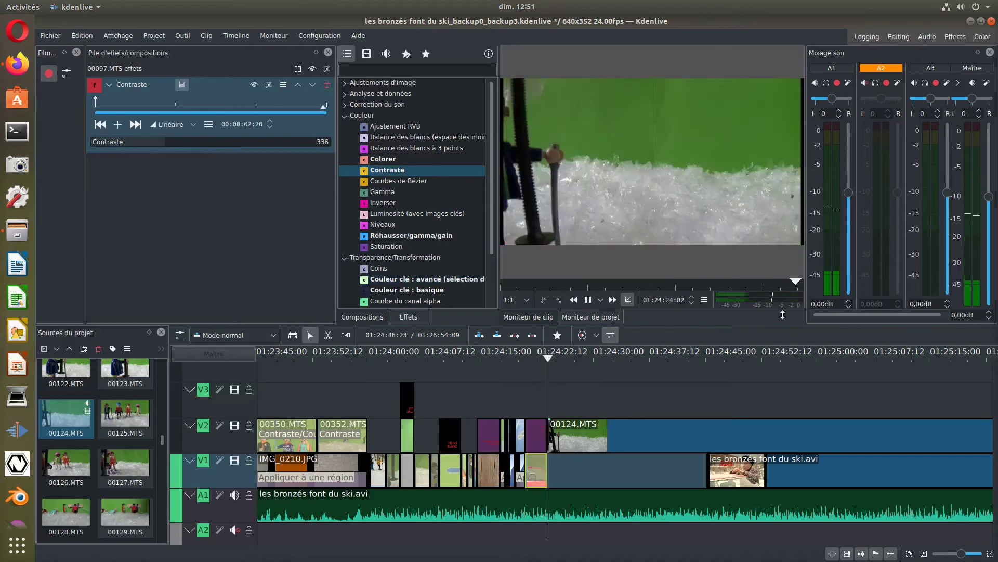
pyautogui.moveTo(622, 377); pyautogui.dragTo(670, 370)
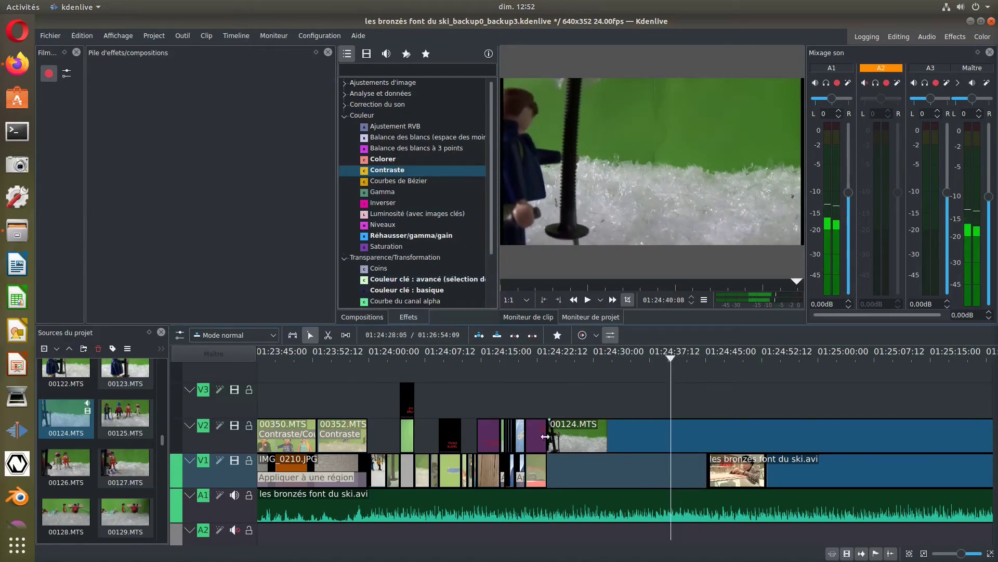
pyautogui.moveTo(550, 436); pyautogui.dragTo(570, 432)
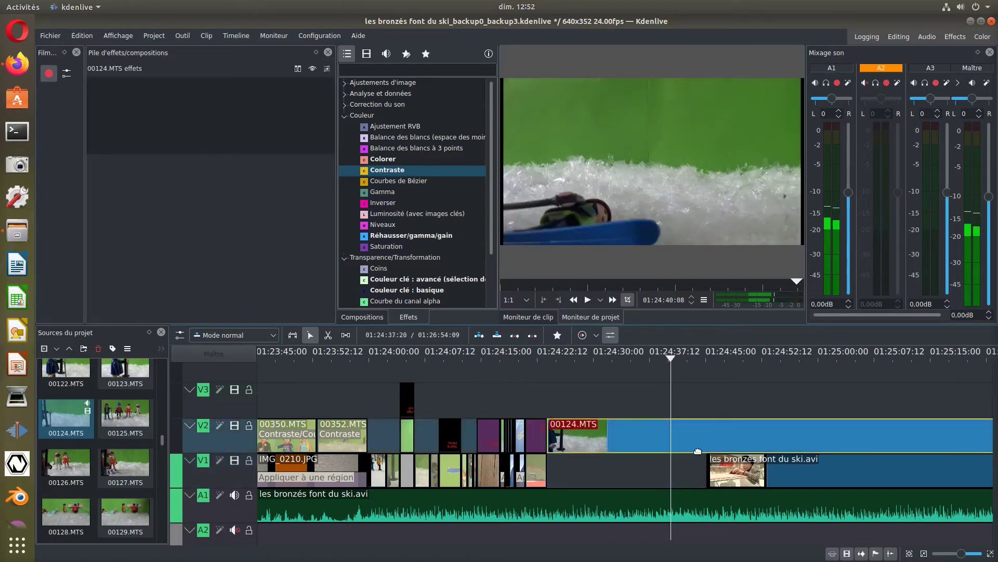
pyautogui.moveTo(740, 466); pyautogui.dragTo(720, 387)
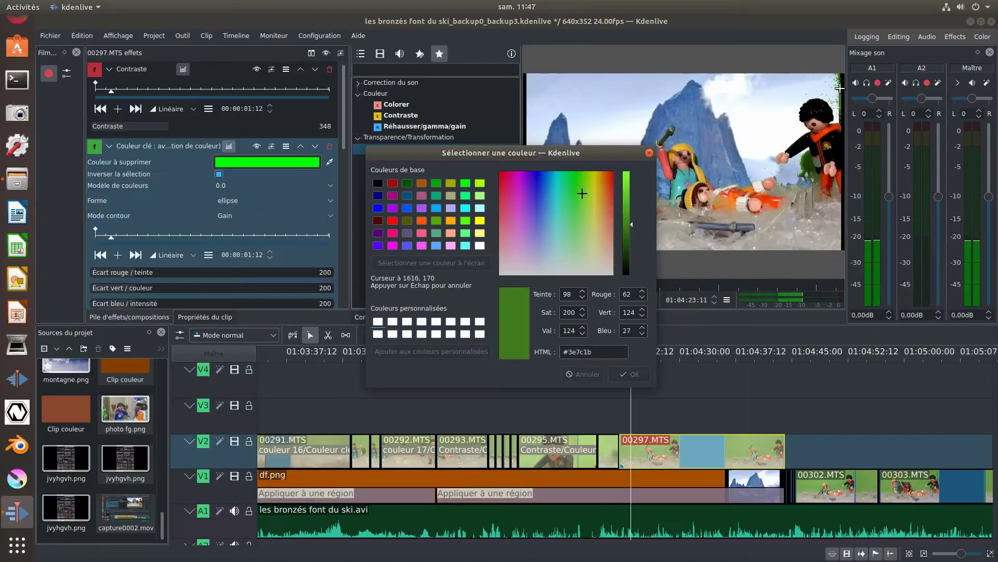
# Set the colour to remove in 00297.MTS's advanced colour key by sampling the green background on screen, and check the clip further along.
pyautogui.click(629, 375)
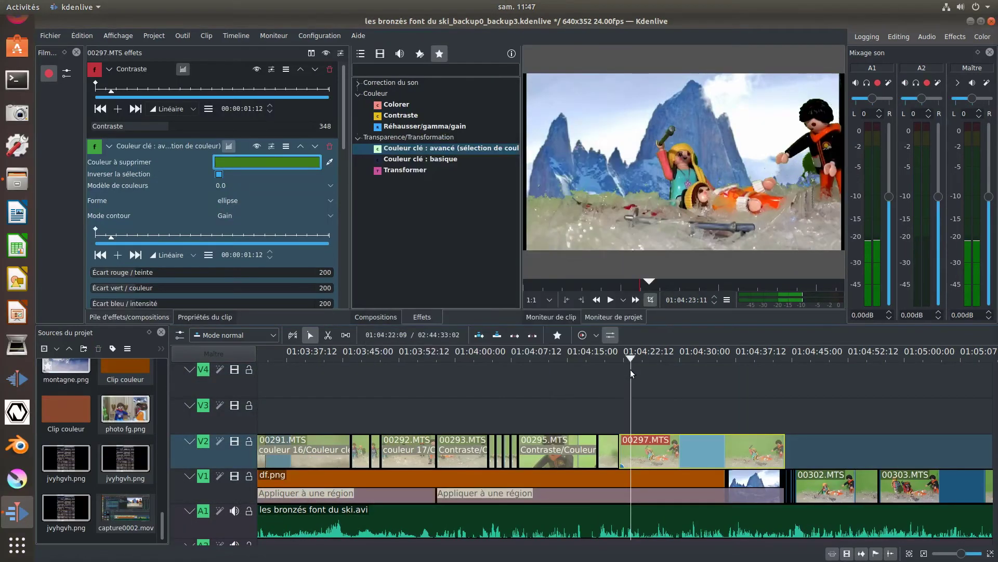
pyautogui.press('space')
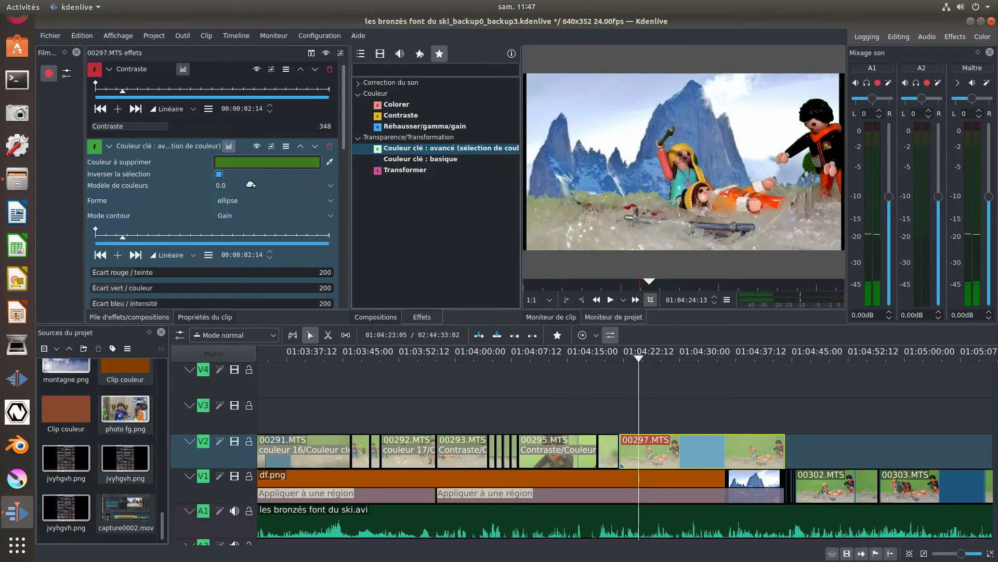
pyautogui.click(255, 163)
pyautogui.click(431, 263)
pyautogui.click(801, 167)
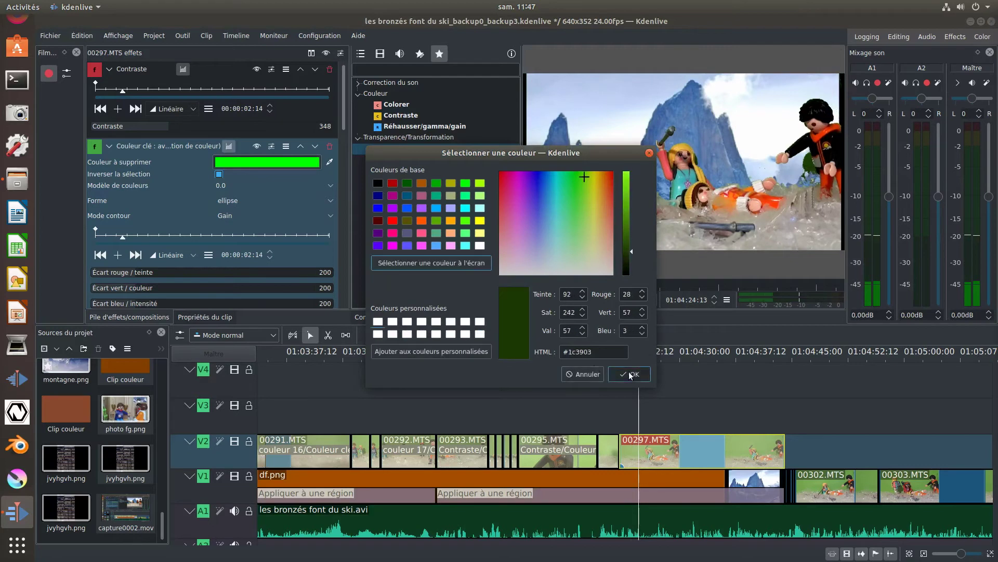
pyautogui.click(630, 374)
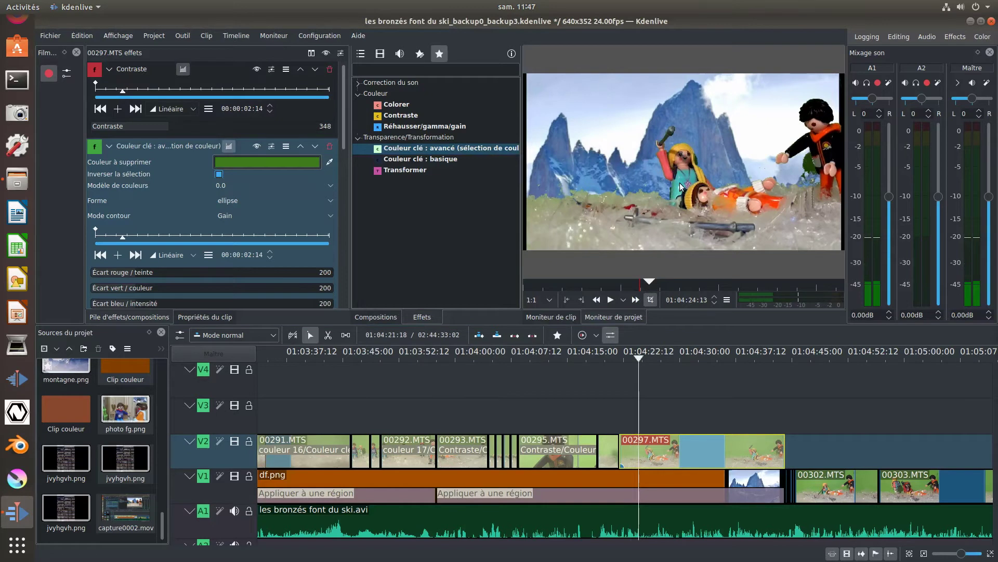
pyautogui.click(750, 404)
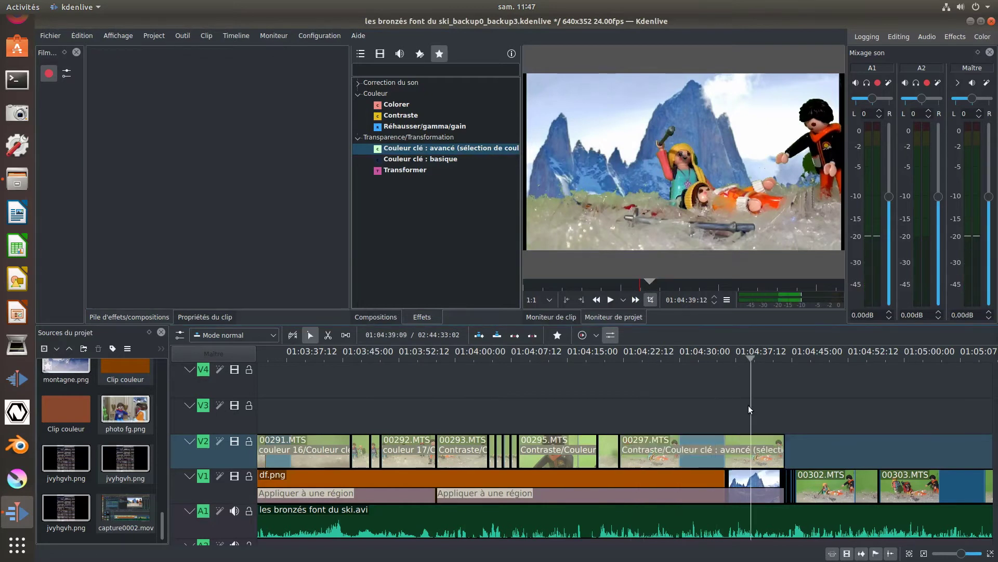
pyautogui.scroll(-5, 748, 405)
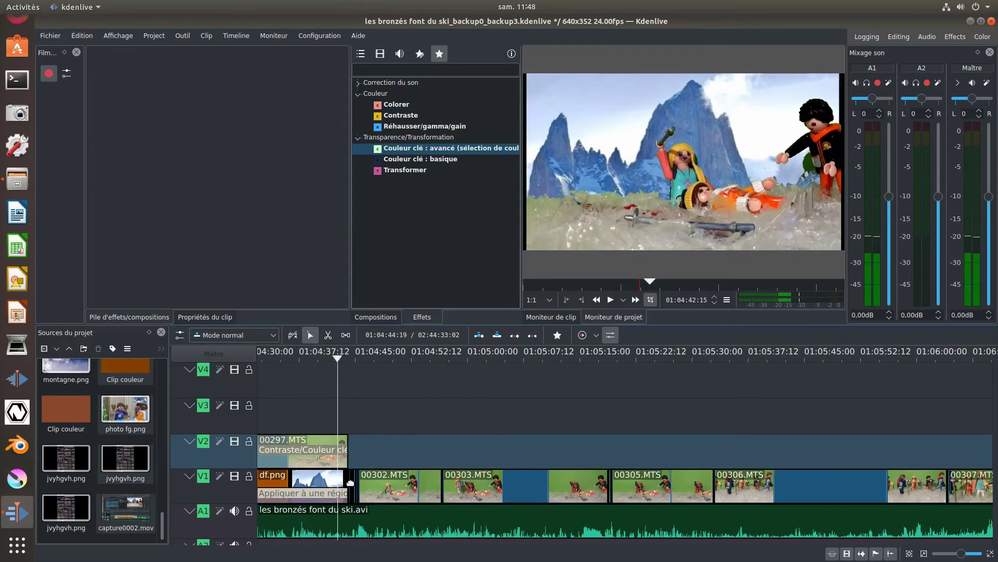
# Try a Contraste effect of 341 on the short clip 00298.MTS on V1.
pyautogui.click(354, 484)
pyautogui.click(351, 481)
pyautogui.click(349, 482)
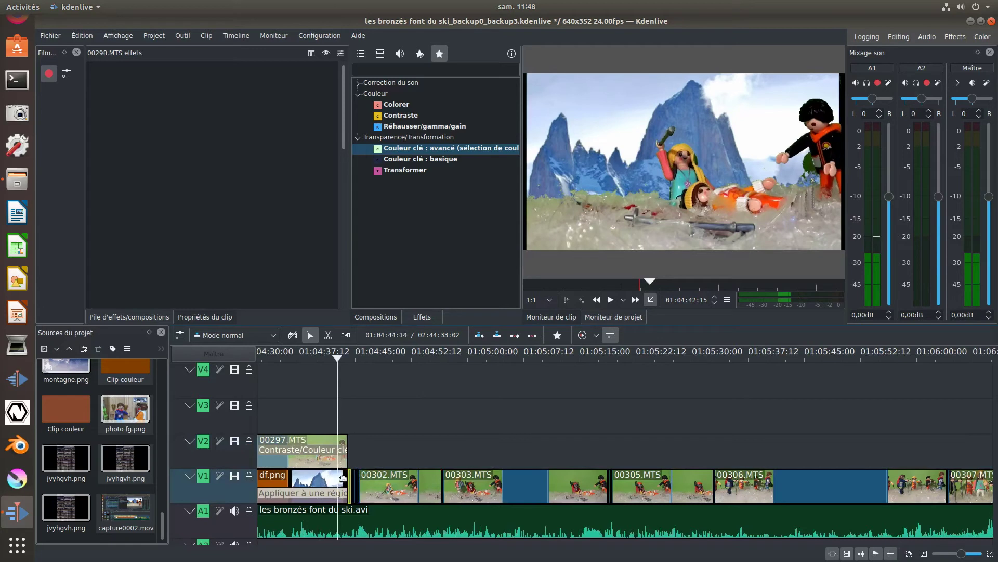
pyautogui.press('space')
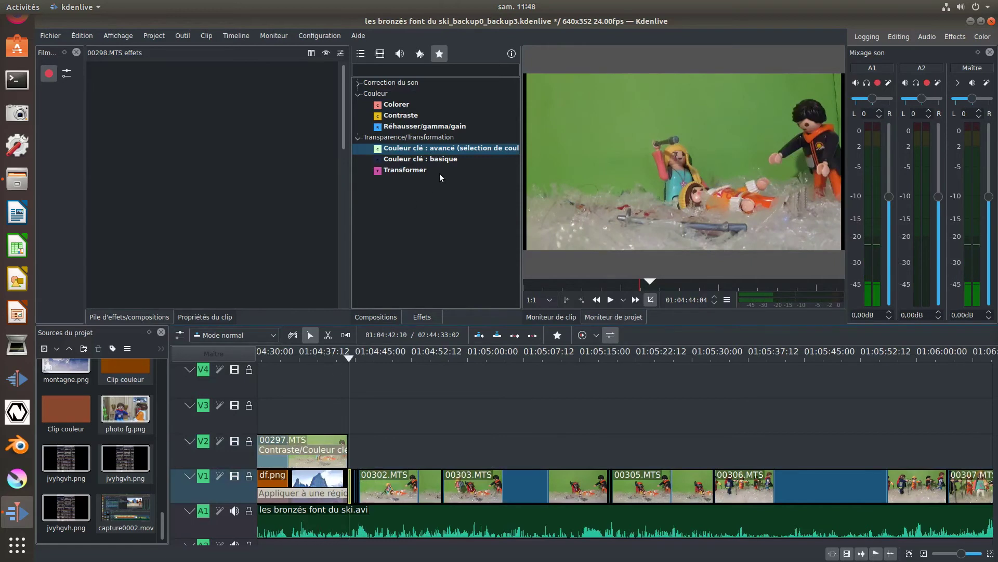
pyautogui.doubleClick(400, 115)
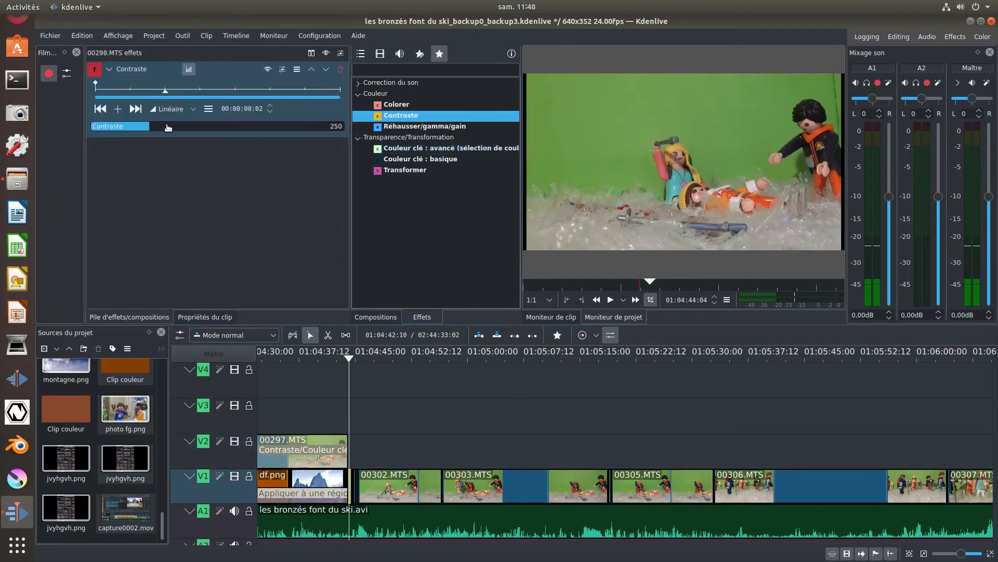
pyautogui.moveTo(166, 127); pyautogui.dragTo(171, 127)
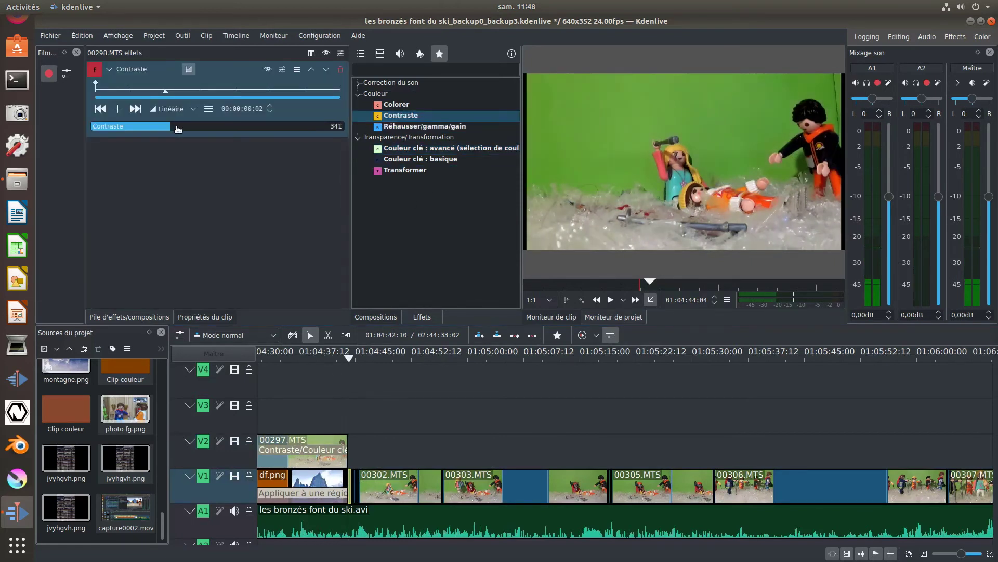
pyautogui.moveTo(416, 147)
pyautogui.mouseDown()
pyautogui.moveTo(355, 177)
pyautogui.moveTo(431, 149)
pyautogui.mouseUp()
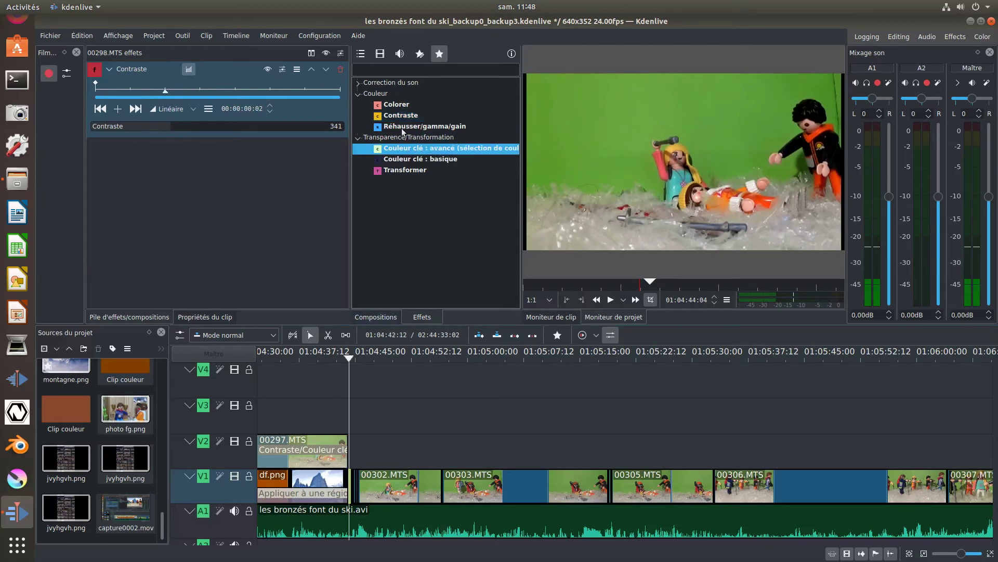
pyautogui.click(341, 70)
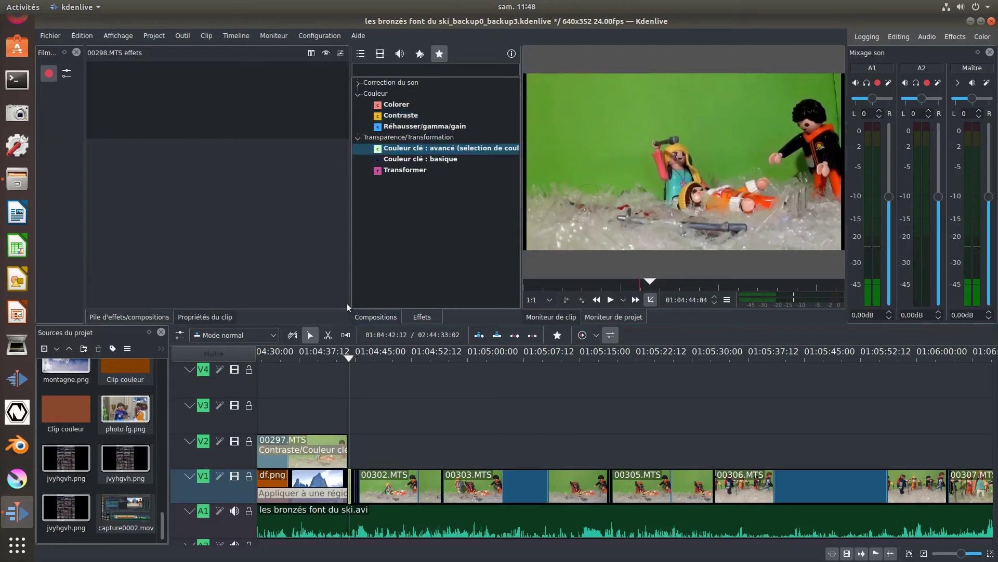
# Select clip 00297.MTS on V2 to show its effect stack.
pyautogui.rightClick(332, 441)
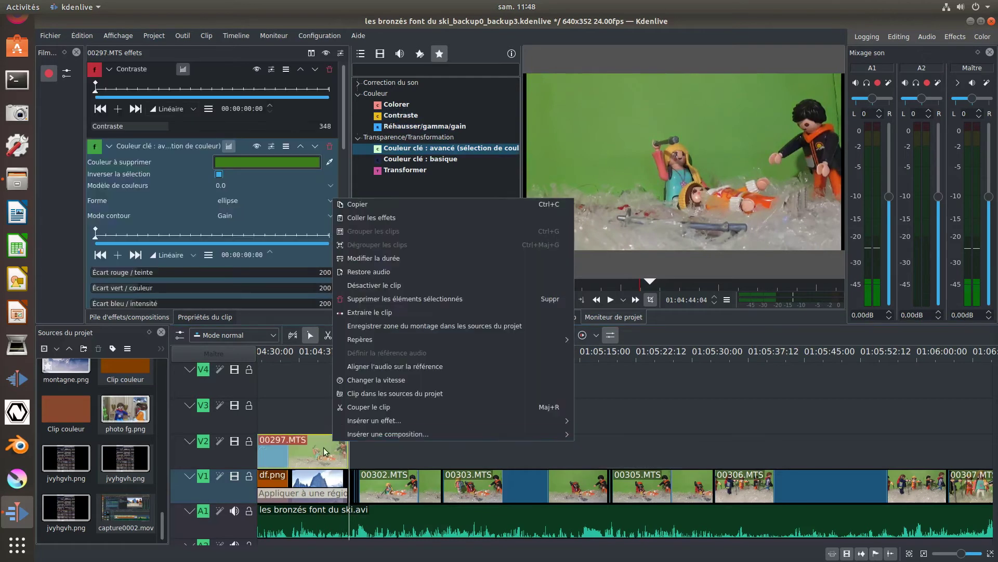
pyautogui.click(277, 286)
pyautogui.click(286, 70)
pyautogui.click(298, 89)
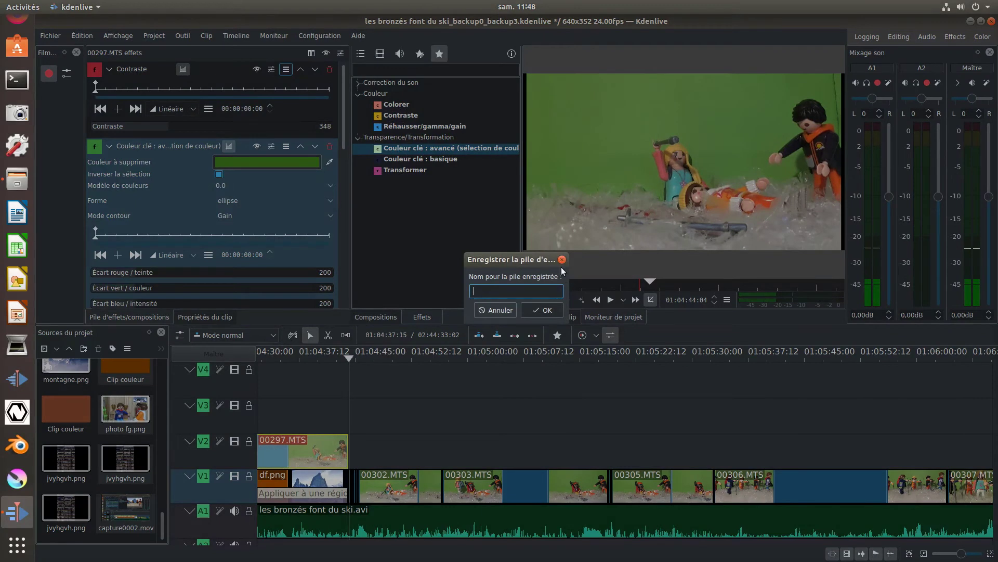
pyautogui.click(562, 259)
# Save the Contraste effect of 00297.MTS as a reusable effect named couleur.
pyautogui.click(286, 70)
pyautogui.click(294, 82)
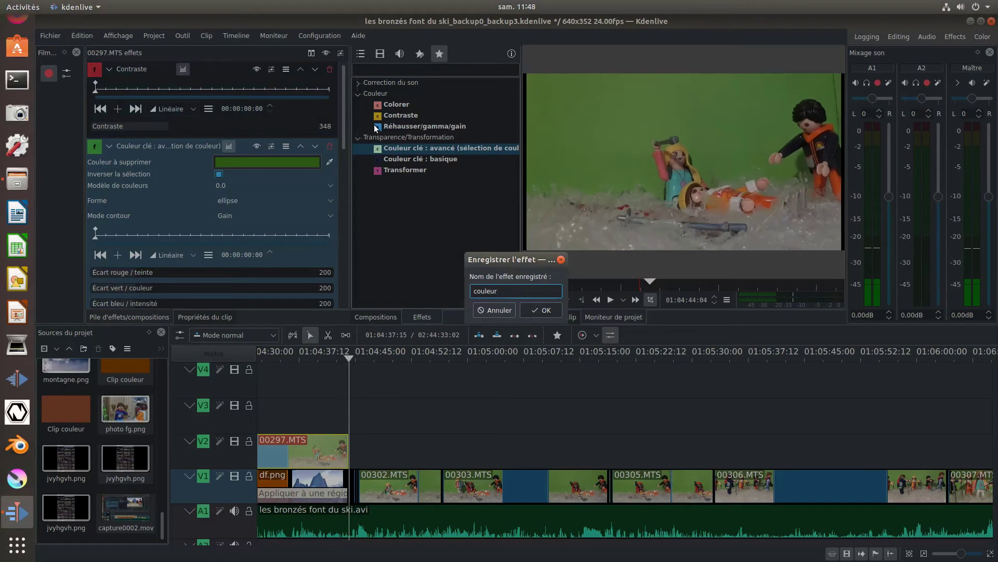
pyautogui.press('Return')
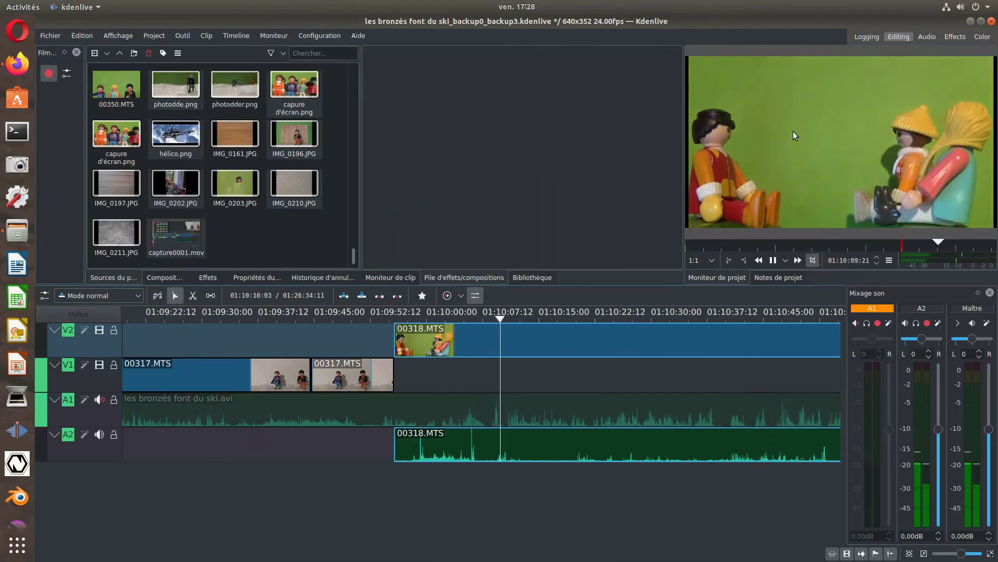
# Trim the start of 00318.MTS to about 01:10:10:22 and move the clip back against 00317.MTS.
pyautogui.click(800, 126)
pyautogui.moveTo(403, 336); pyautogui.dragTo(507, 336)
pyautogui.press('space')
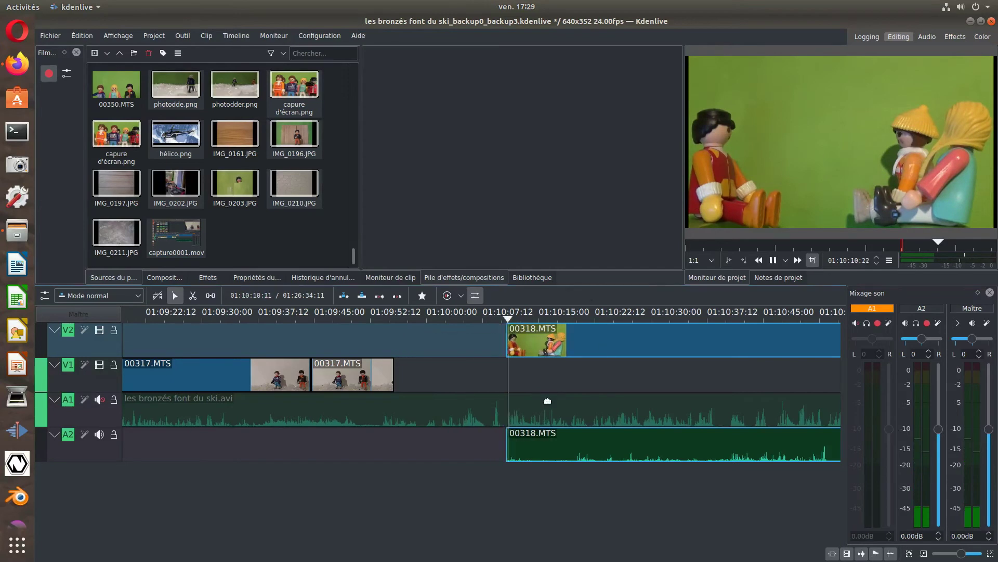
pyautogui.moveTo(578, 351); pyautogui.dragTo(467, 351)
# Review 00318.MTS up to its closing part and trim its end to 01:12:37:18.
pyautogui.scroll(-5, 508, 344)
pyautogui.click(606, 370)
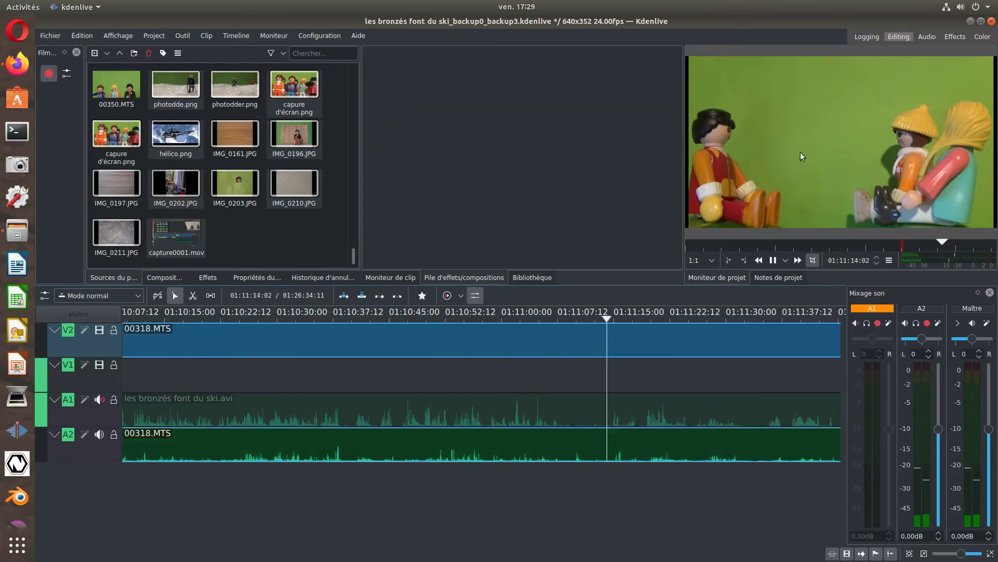
pyautogui.scroll(-5, 731, 377)
pyautogui.click(676, 374)
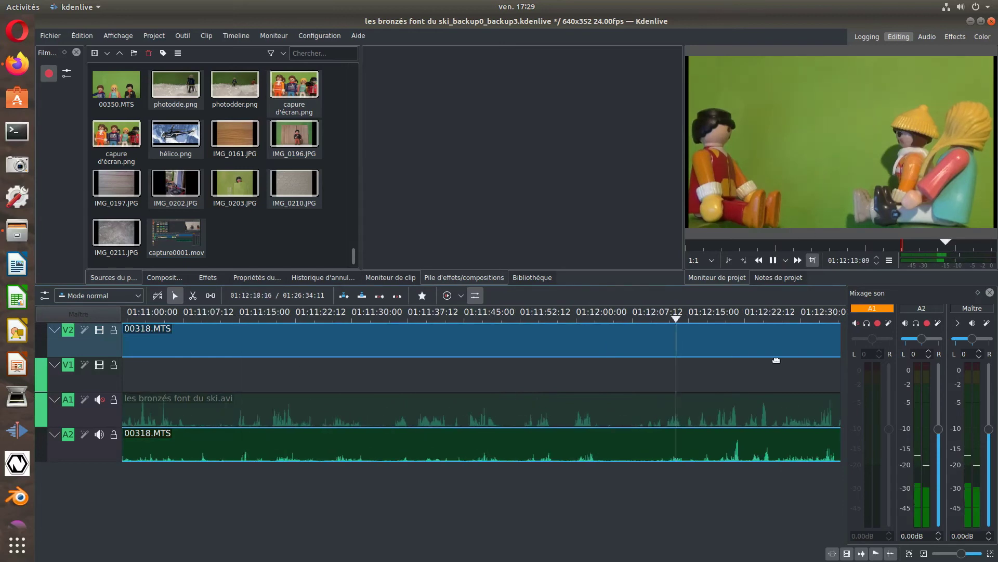
pyautogui.scroll(-5, 764, 387)
pyautogui.click(374, 370)
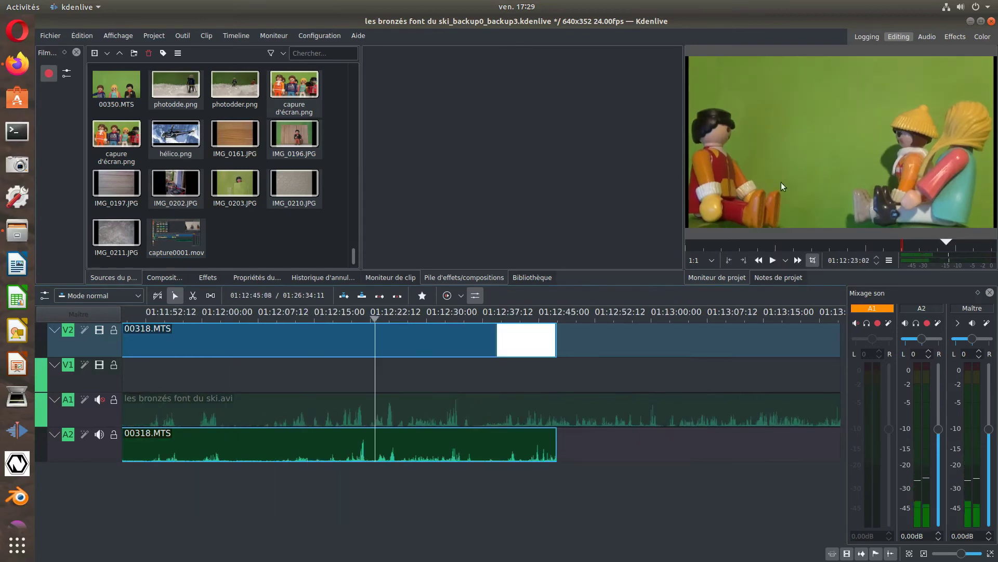
pyautogui.click(429, 370)
pyautogui.click(846, 130)
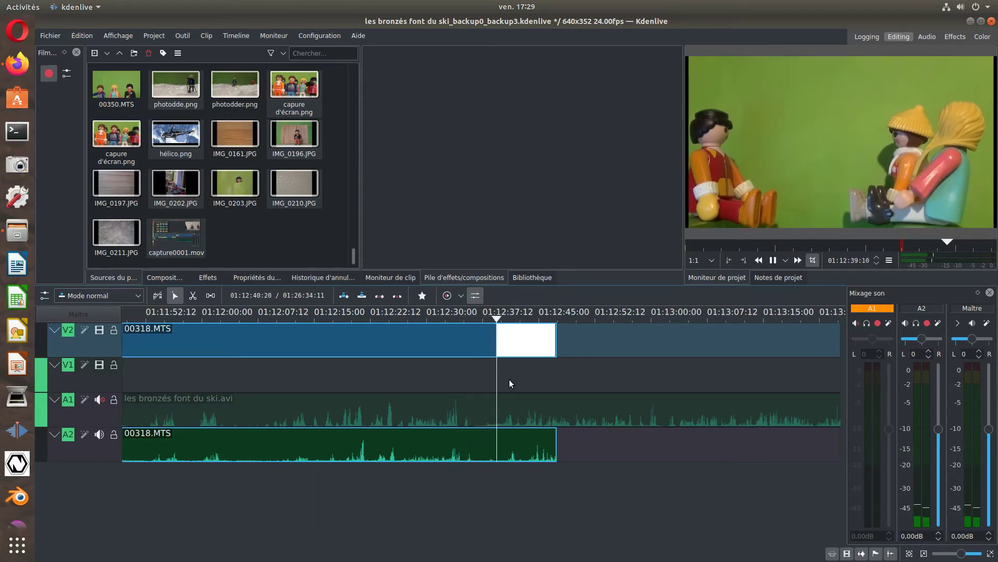
pyautogui.moveTo(484, 376); pyautogui.dragTo(485, 373)
pyautogui.moveTo(555, 341); pyautogui.dragTo(487, 345)
# Ungroup the video and audio parts of 00318.MTS.
pyautogui.rightClick(461, 335)
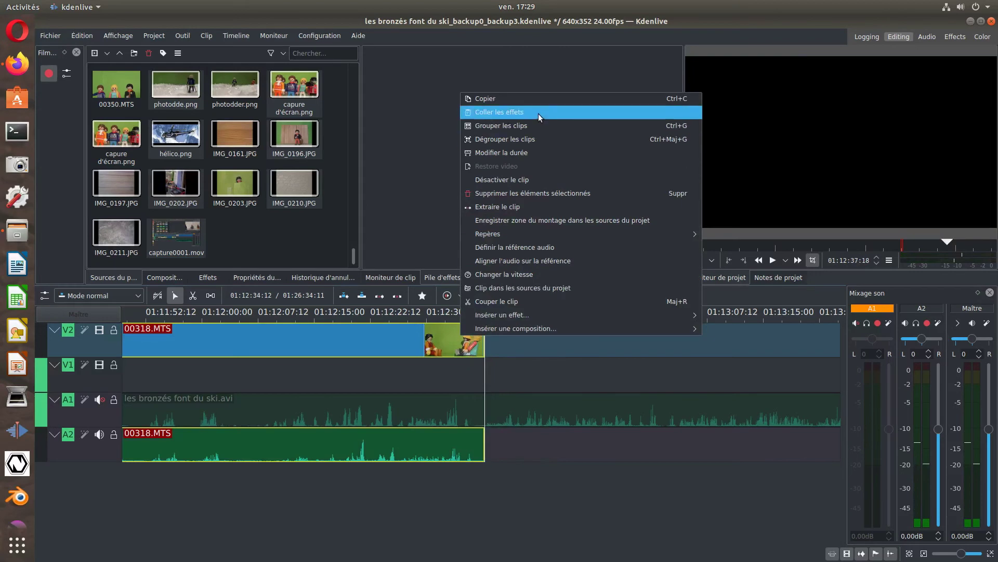
pyautogui.click(532, 139)
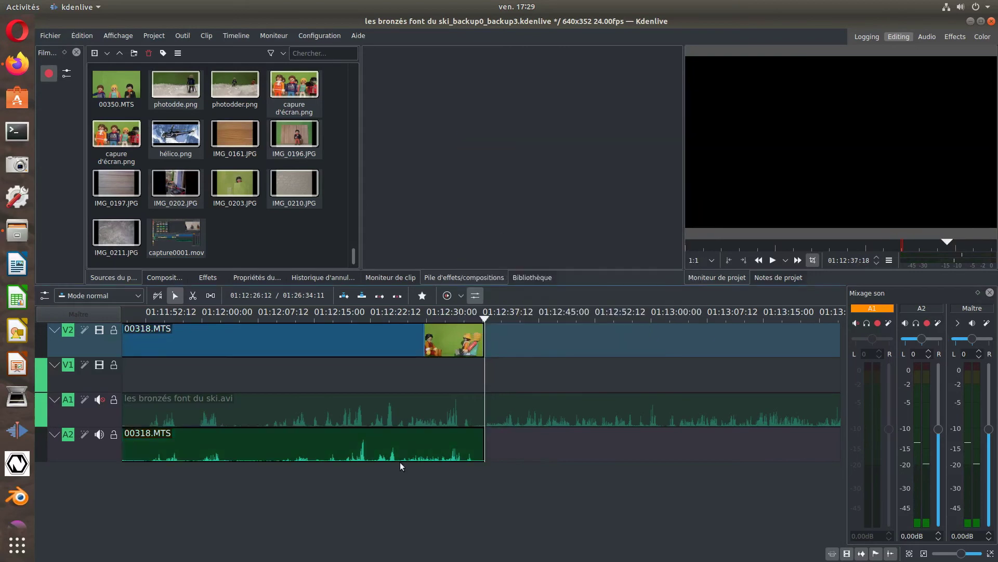
# Delete the audio part of 00318.MTS from track A2 and move its video part down to track V1.
pyautogui.click(396, 442)
pyautogui.press('Delete')
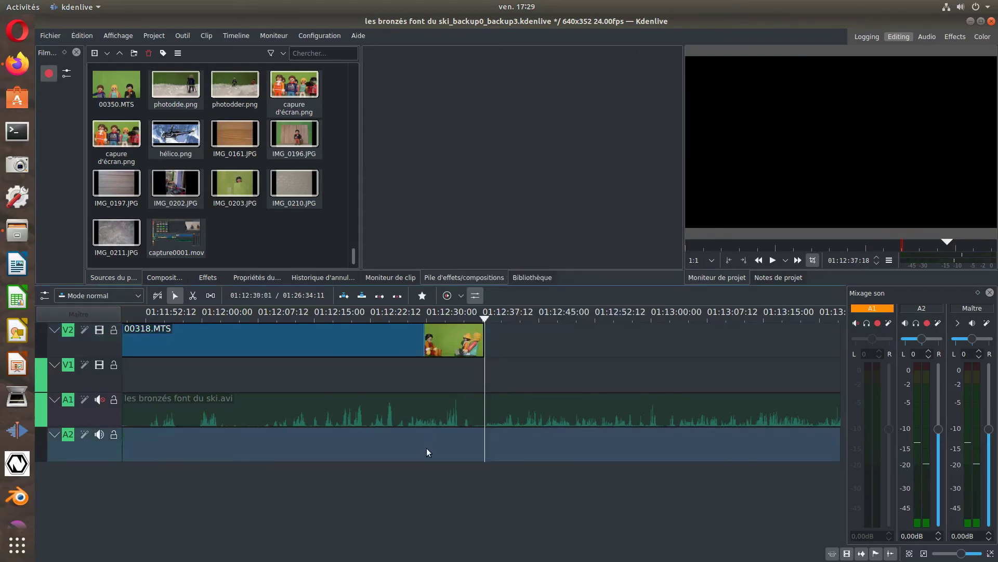
pyautogui.moveTo(400, 345); pyautogui.dragTo(397, 372)
pyautogui.hscroll(-5, 396, 374)
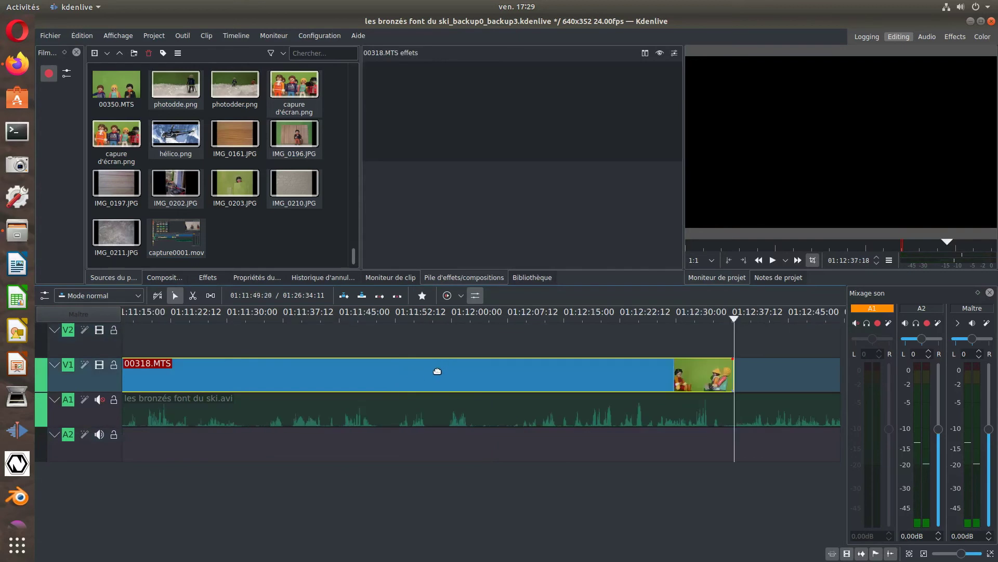
pyautogui.hscroll(-15, 438, 371)
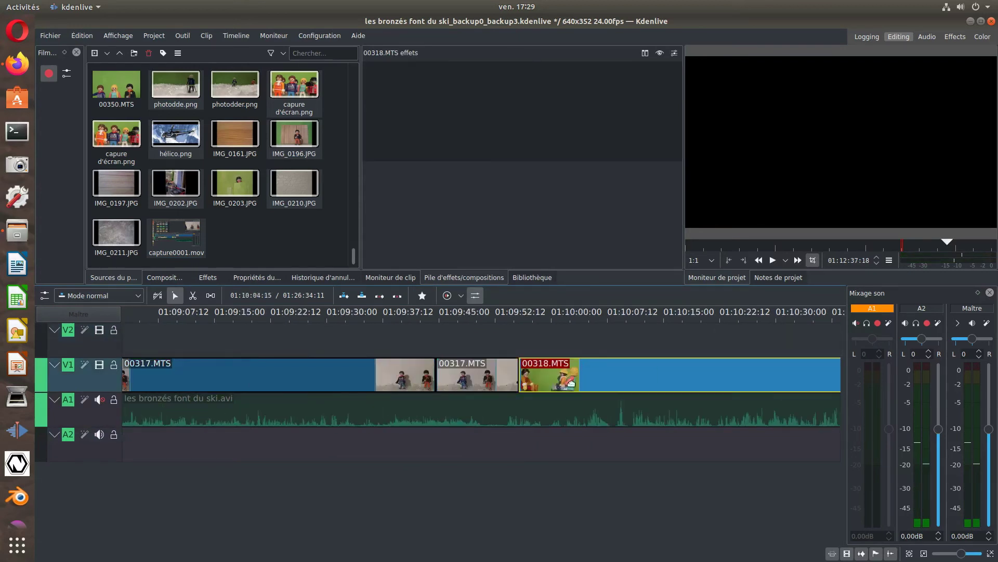
# Unmute audio track A1 and move 00318.MTS back up to track V2, still aligned with the end of 00317.MTS.
pyautogui.click(510, 329)
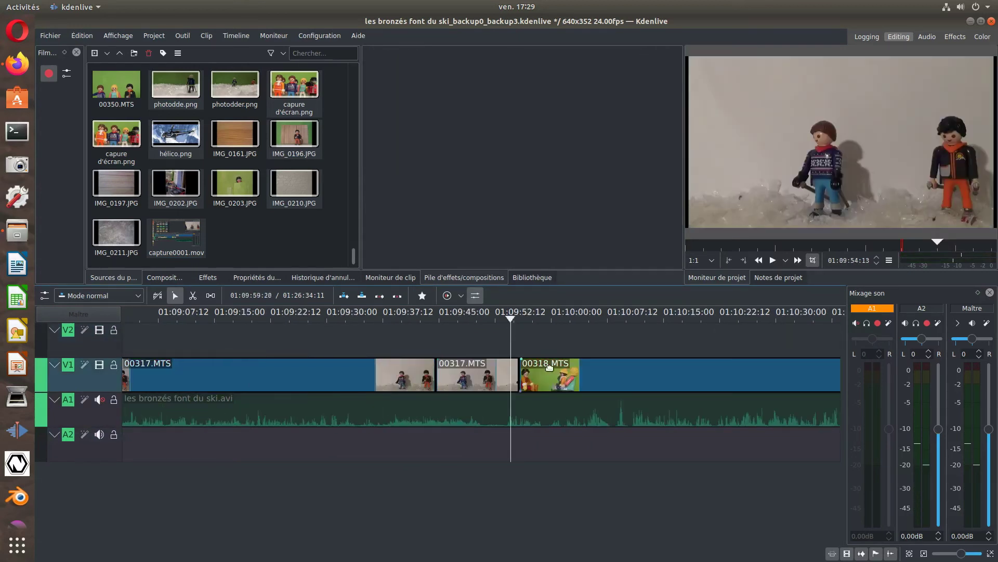
pyautogui.click(99, 399)
pyautogui.moveTo(546, 379); pyautogui.dragTo(544, 345)
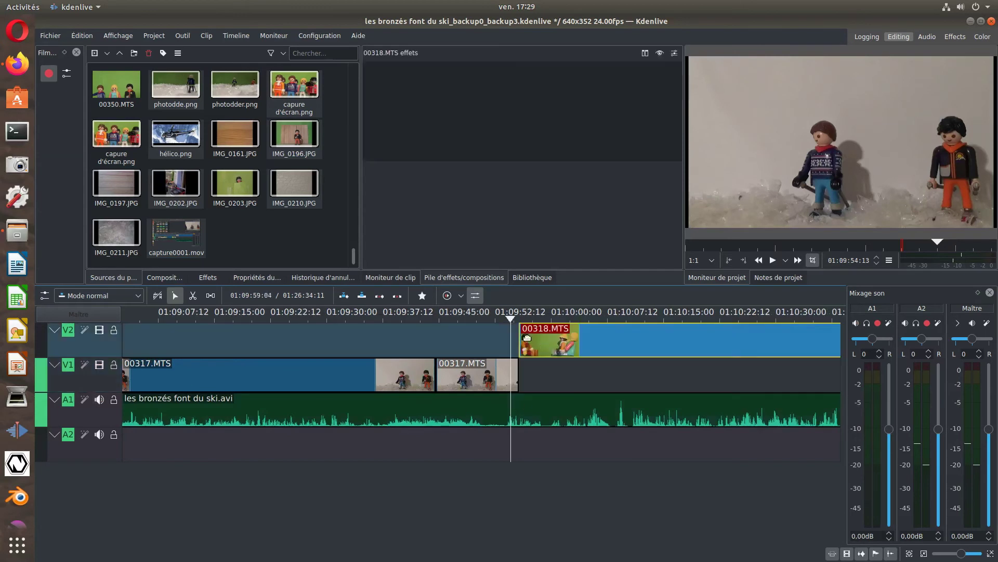
# Place IMG_0210.JPG on track V1 directly after 00317.MTS and extend it beneath 00318.MTS as the background.
pyautogui.click(291, 191)
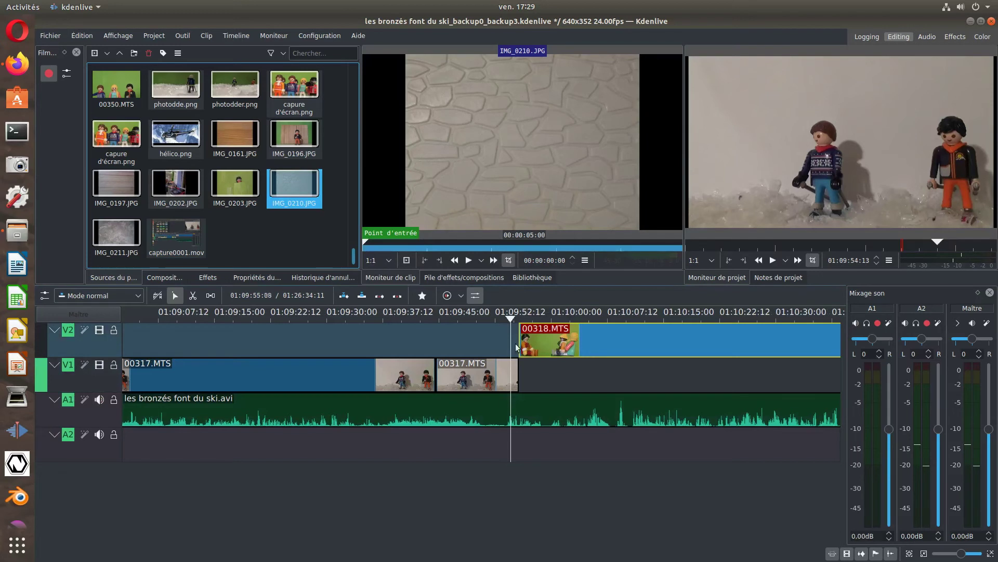
pyautogui.press('space')
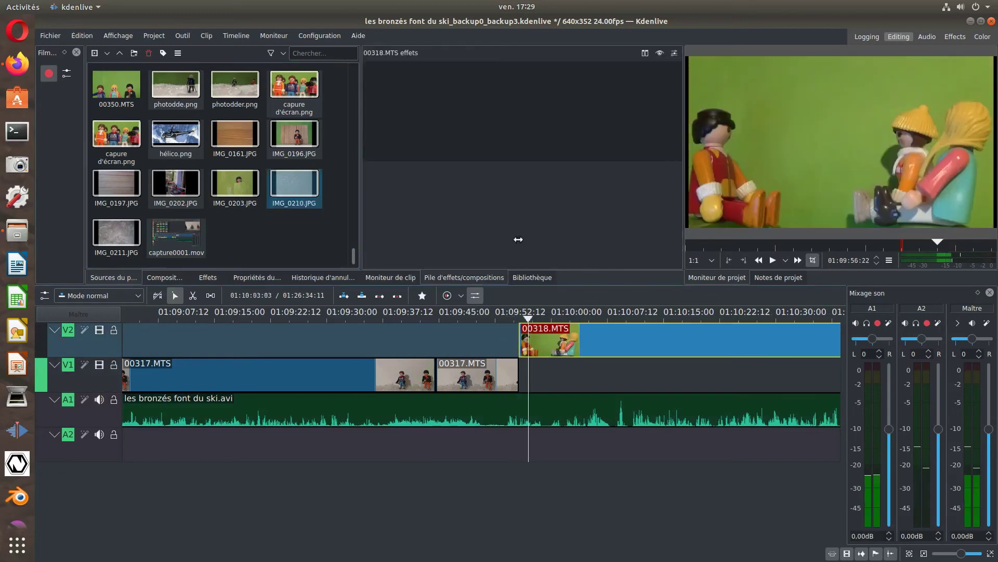
pyautogui.moveTo(299, 186); pyautogui.dragTo(531, 375)
pyautogui.scroll(-3, 430, 366)
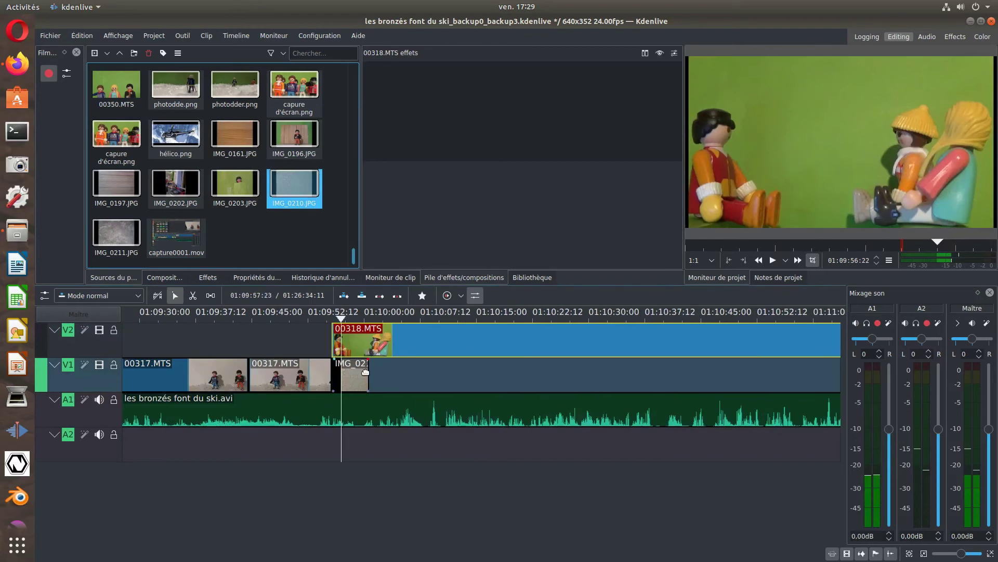
pyautogui.moveTo(368, 372); pyautogui.dragTo(625, 358)
pyautogui.scroll(9, 423, 360)
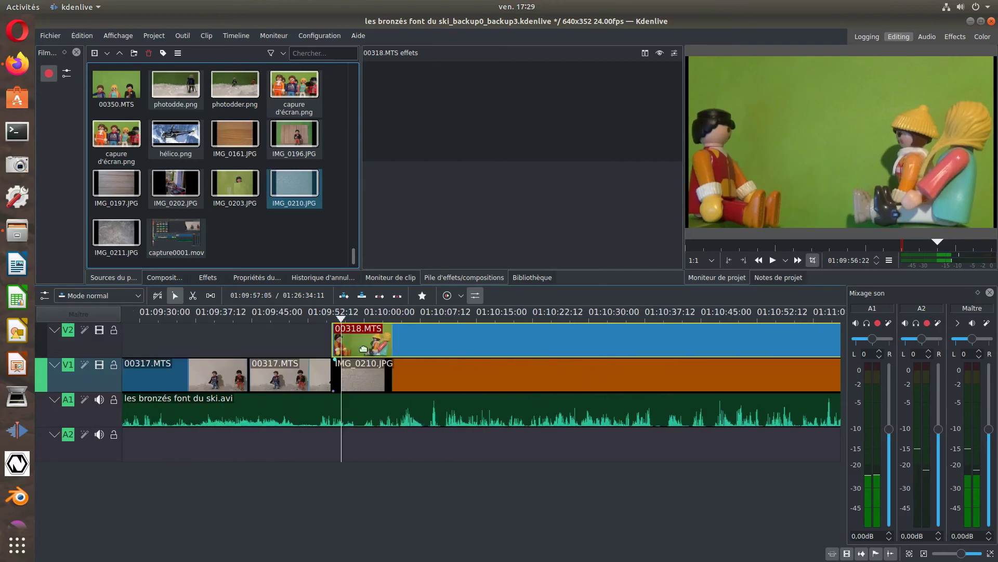
# Apply the Couleur clé : avancé (sélection de couleur) effect to 00318.MTS on track V2.
pyautogui.click(324, 337)
pyautogui.click(357, 338)
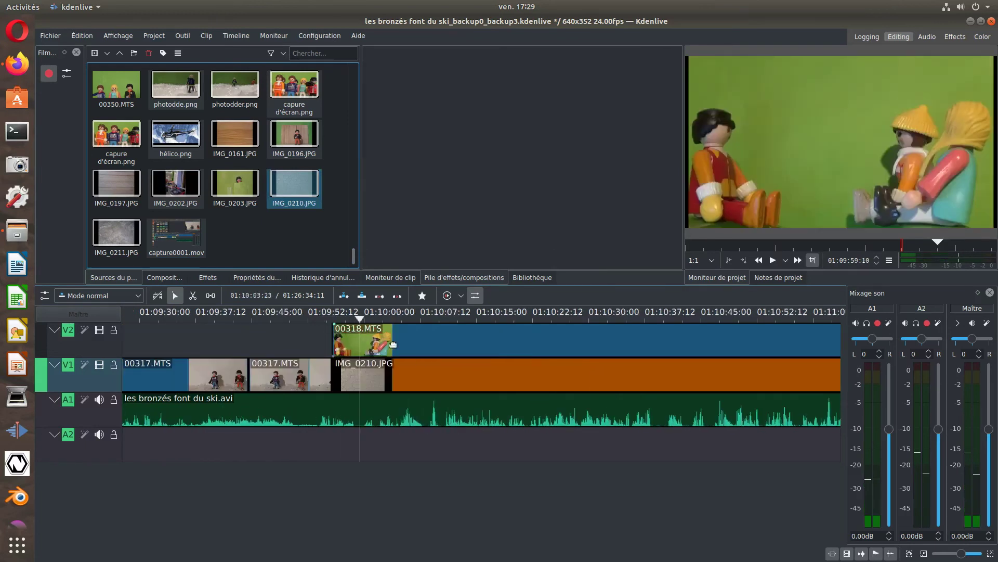
pyautogui.click(215, 279)
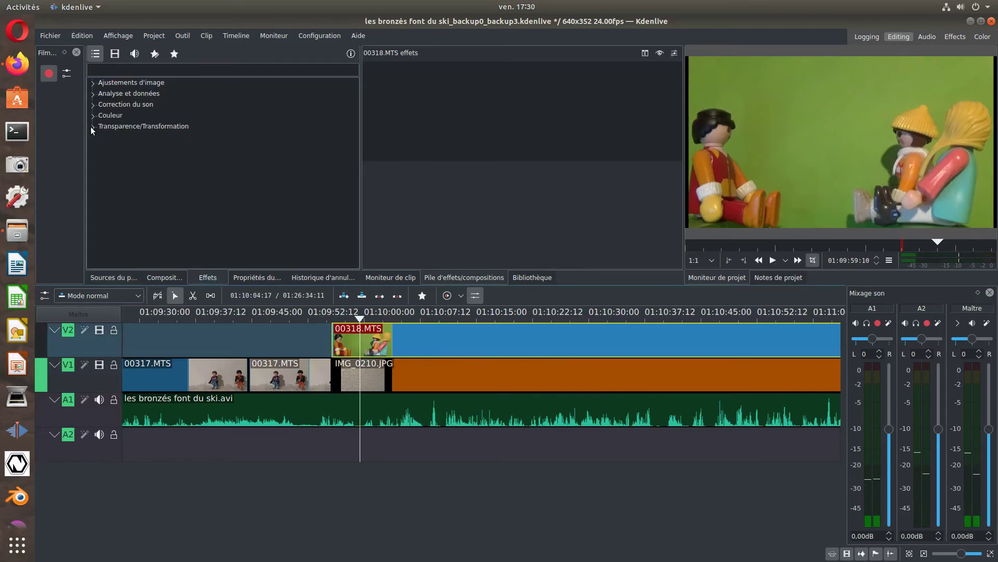
pyautogui.click(93, 127)
pyautogui.click(130, 150)
pyautogui.moveTo(132, 154); pyautogui.dragTo(416, 339)
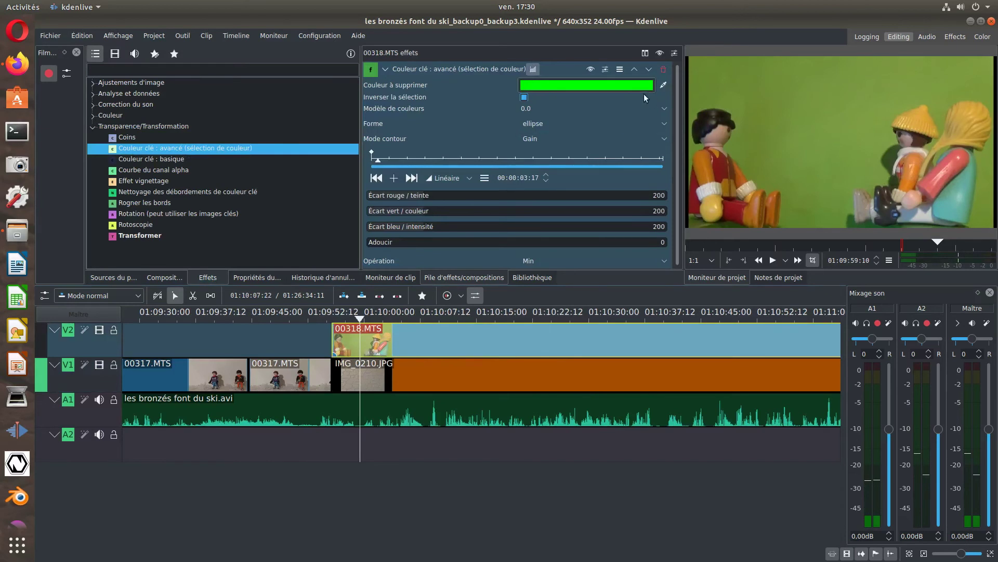
# Set the colour to remove by sampling the green background of 00318.MTS in the project monitor.
pyautogui.click(589, 92)
pyautogui.click(431, 263)
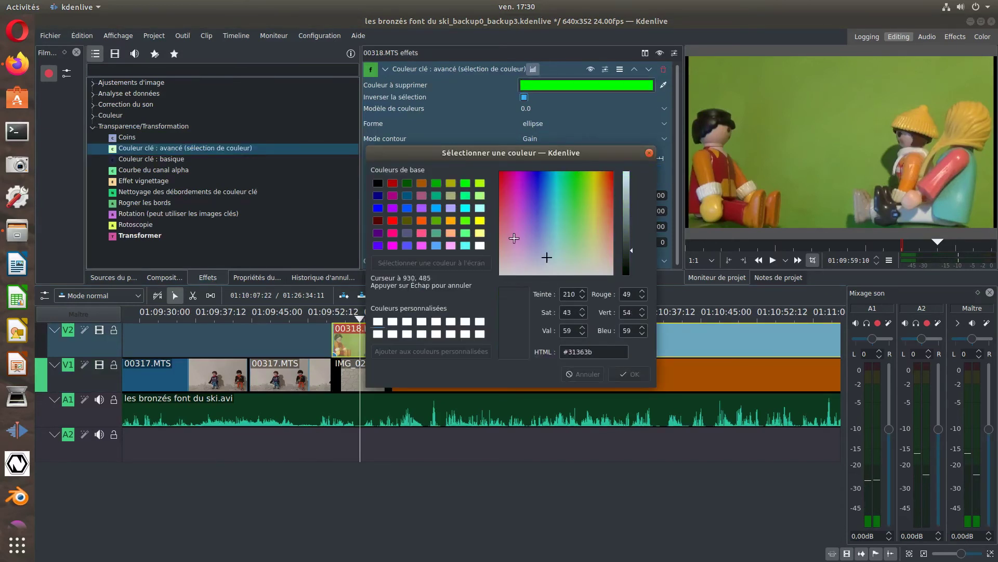
pyautogui.click(793, 101)
pyautogui.click(630, 374)
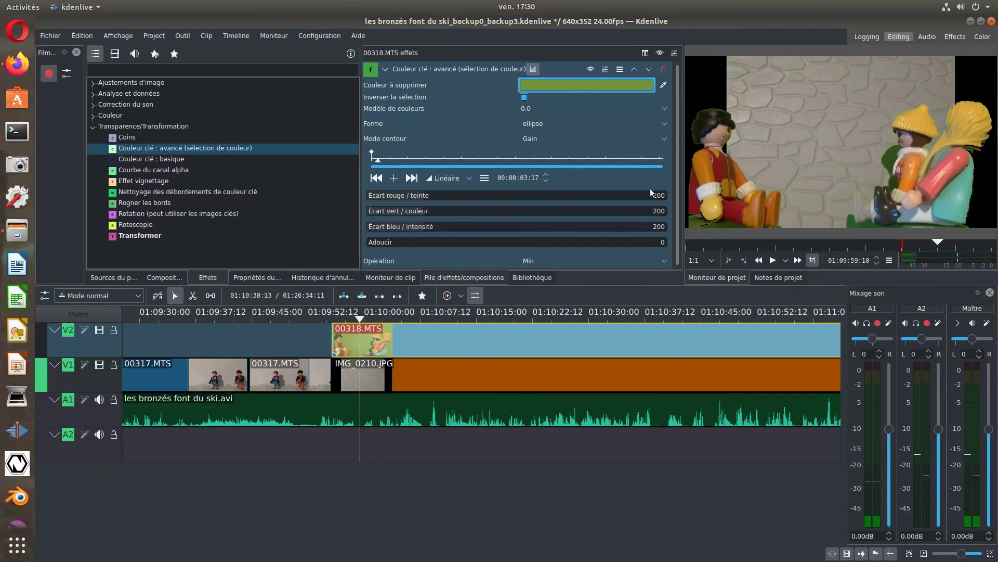
# Preview the keyed shot full screen and delete the wipe transition at the start of 00318.MTS.
pyautogui.doubleClick(757, 189)
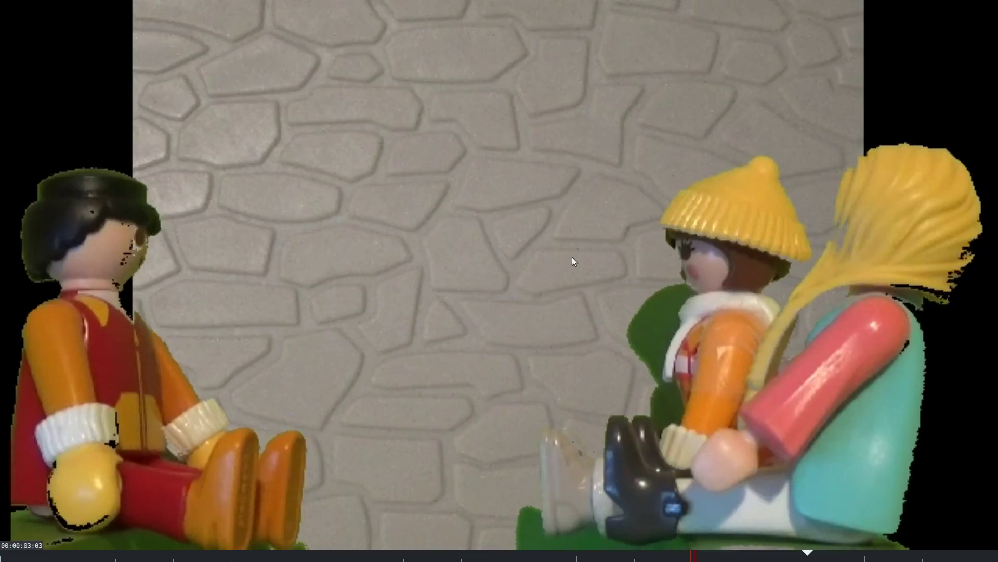
pyautogui.doubleClick(546, 220)
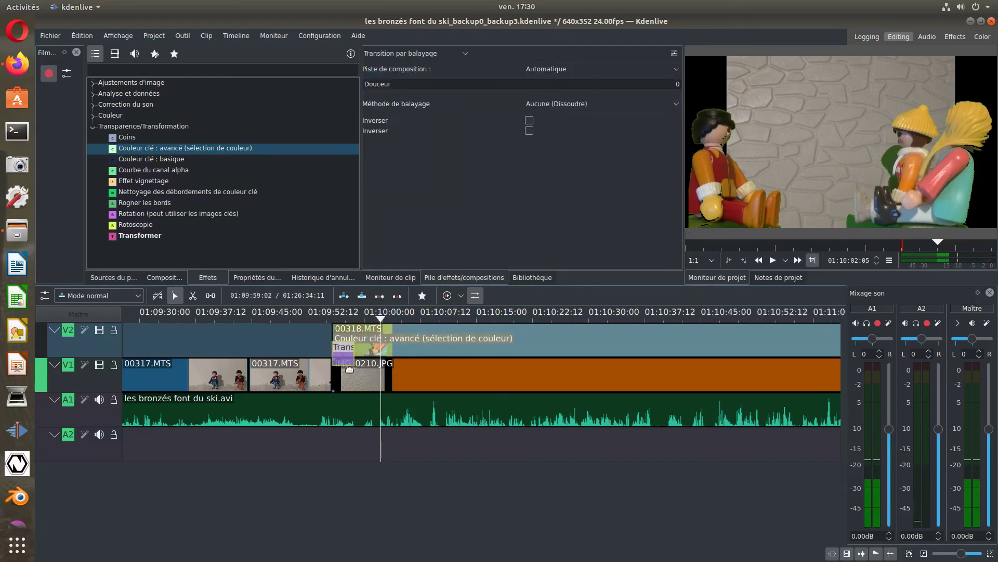
pyautogui.press('Delete')
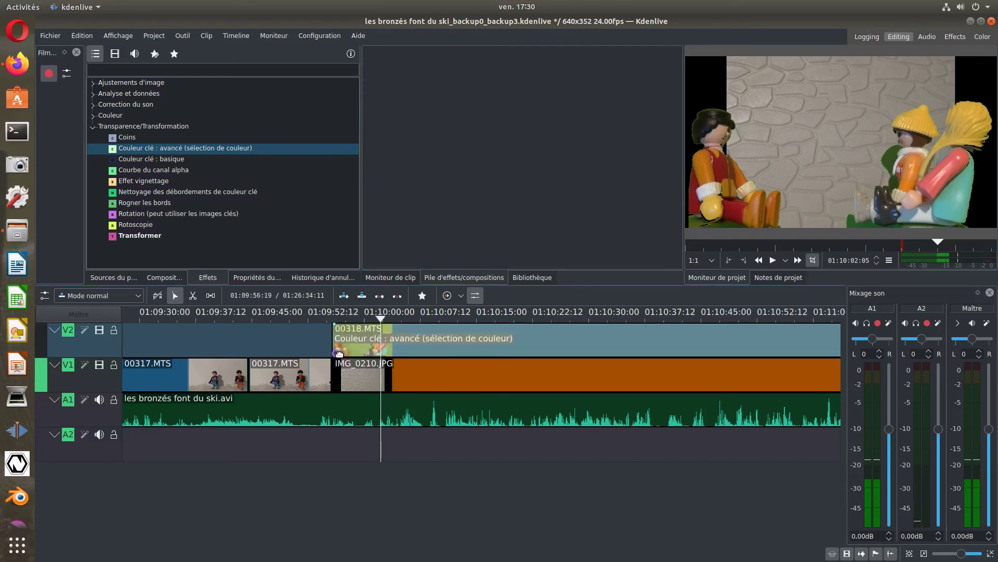
pyautogui.moveTo(303, 341); pyautogui.dragTo(364, 345)
# Add an Appliquer à une région composition to the IMG_0210.JPG background on track V1.
pyautogui.click(413, 378)
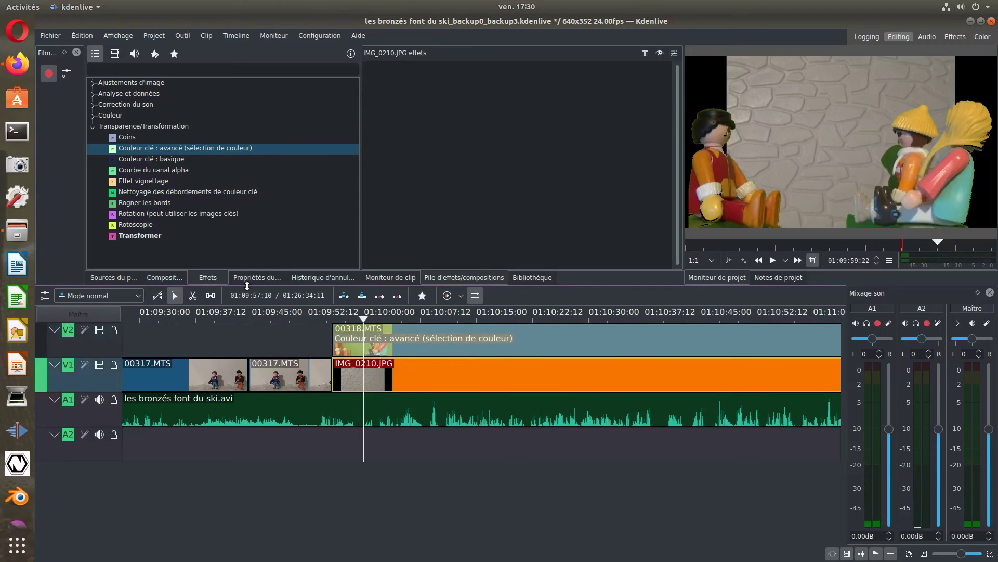
pyautogui.click(159, 277)
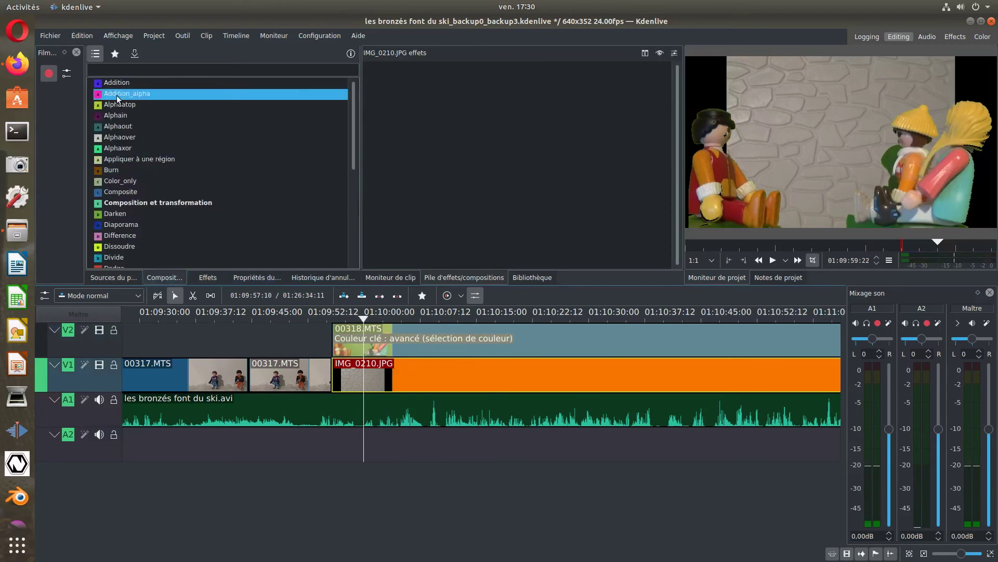
pyautogui.moveTo(125, 159); pyautogui.dragTo(143, 161)
pyautogui.moveTo(355, 353); pyautogui.dragTo(356, 381)
pyautogui.hscroll(-10, 335, 379)
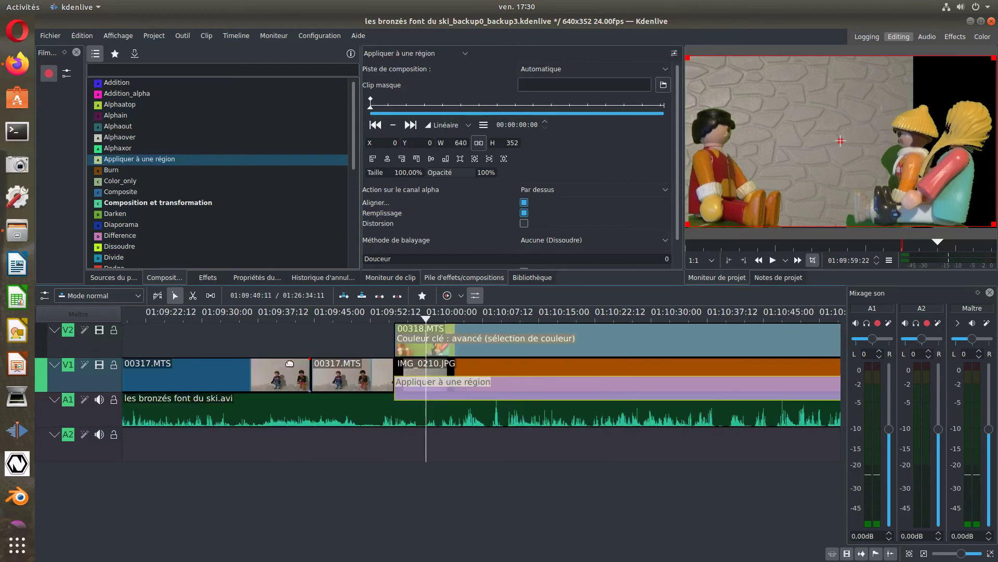
# Enlarge the background's region to about 812 × 474 at X 2, Y -110 so it fills the frame, and preview it full screen.
pyautogui.click(382, 337)
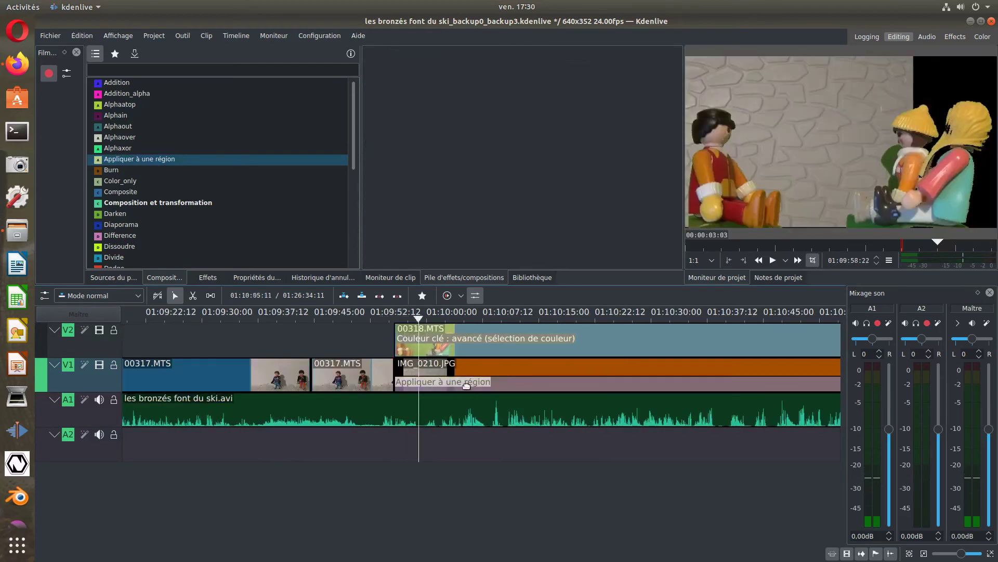
pyautogui.click(466, 385)
pyautogui.moveTo(842, 144); pyautogui.dragTo(954, 133)
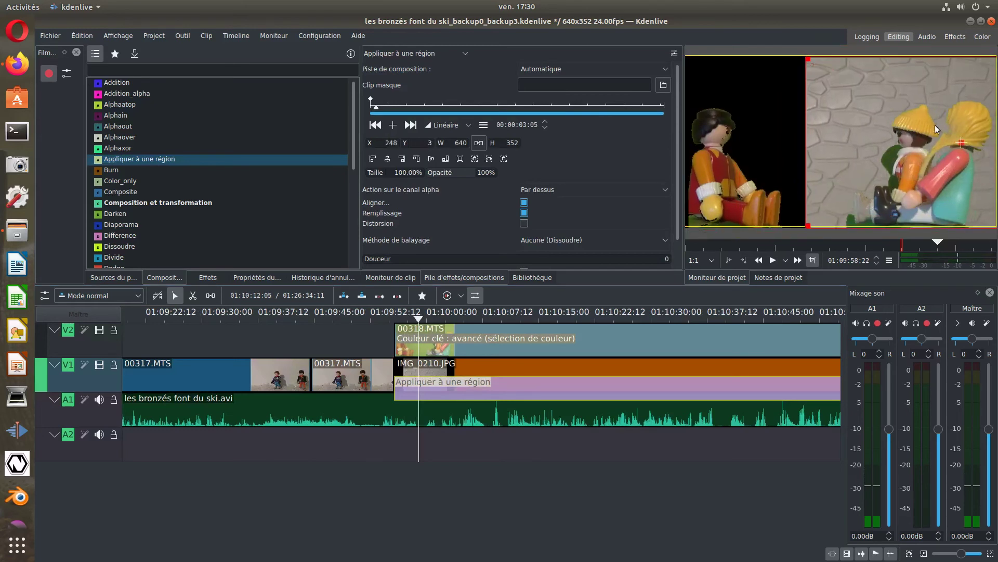
pyautogui.moveTo(808, 60); pyautogui.dragTo(745, 2)
pyautogui.moveTo(918, 111); pyautogui.dragTo(885, 115)
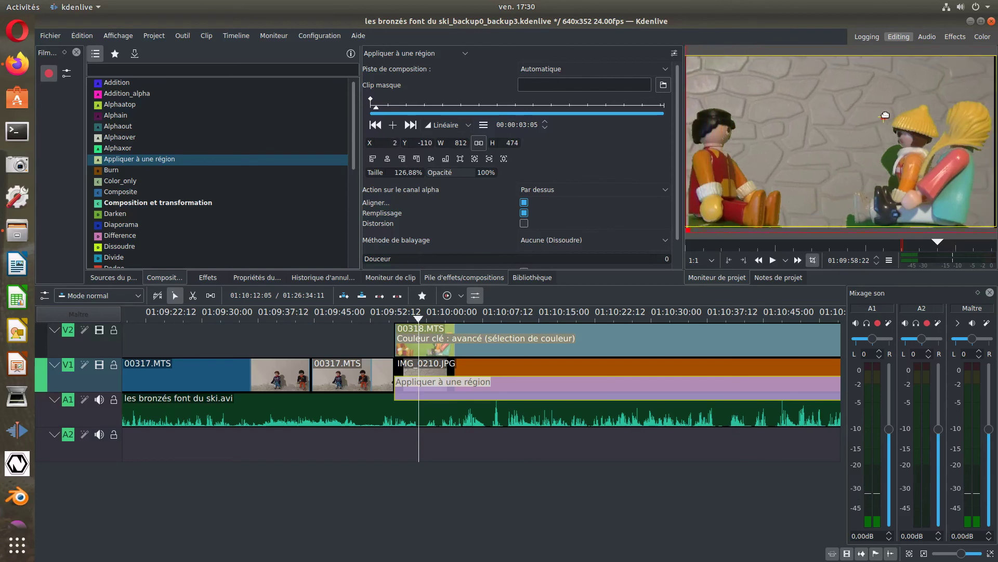
pyautogui.click(386, 342)
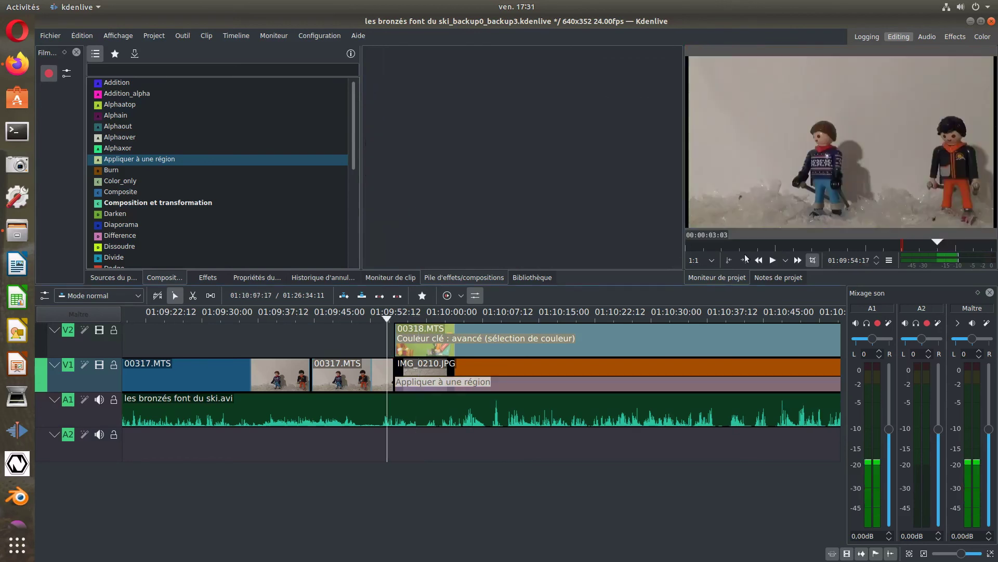
pyautogui.doubleClick(784, 158)
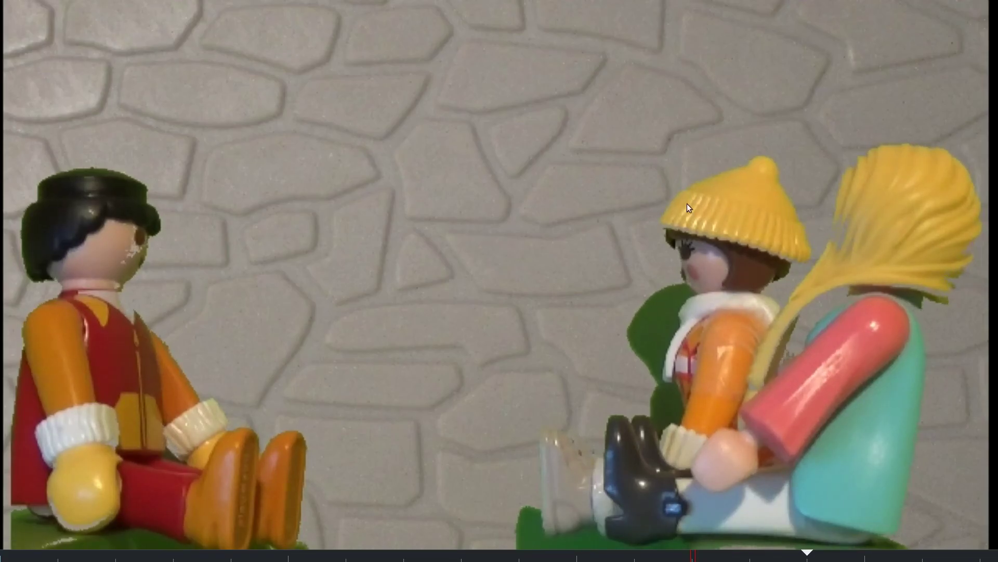
pyautogui.press('Escape')
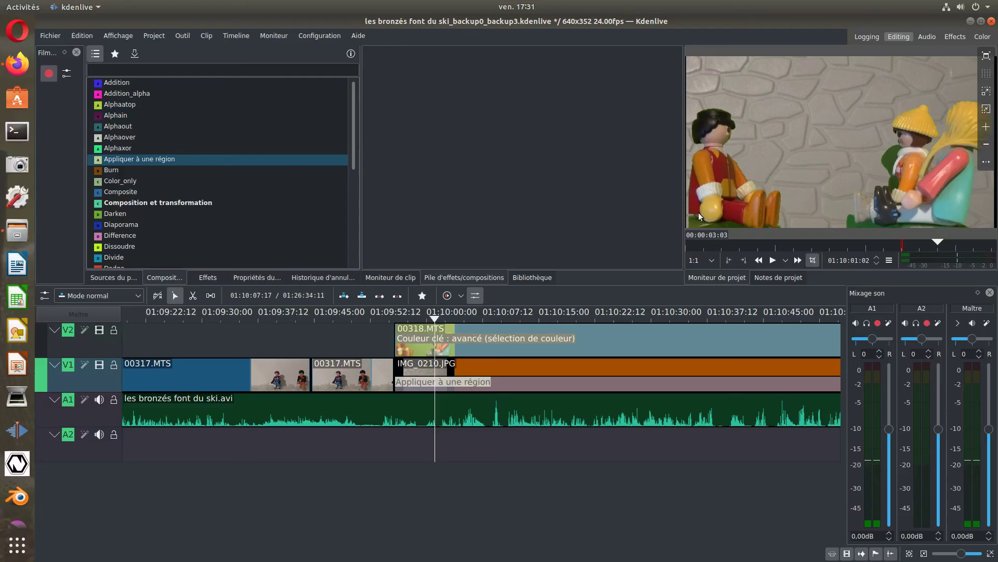
# Try a second Couleur clé : avancé effect on 00318.MTS, sampling the dark green shadow behind the yellow-hatted figure, and preview it full screen.
pyautogui.click(492, 341)
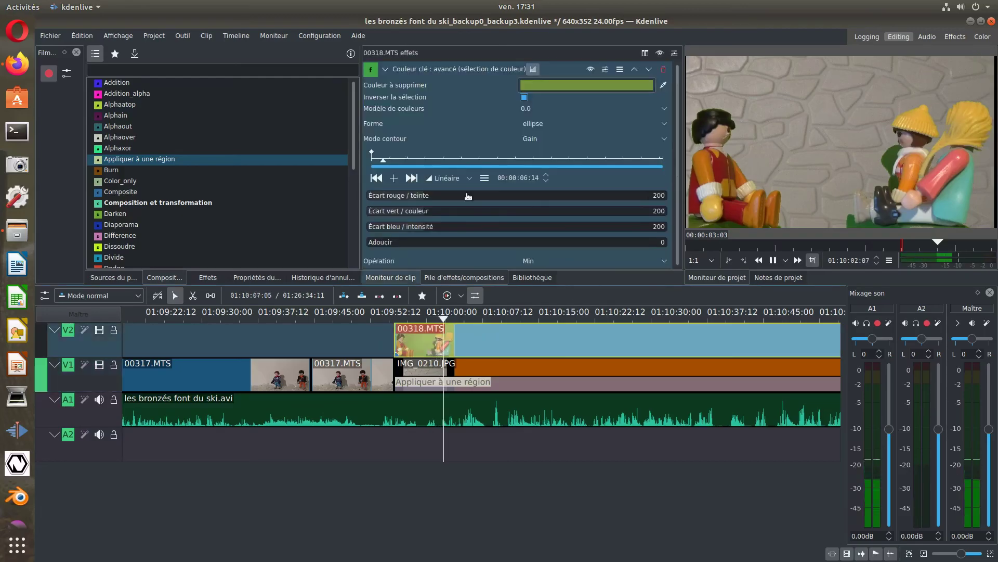
pyautogui.click(208, 277)
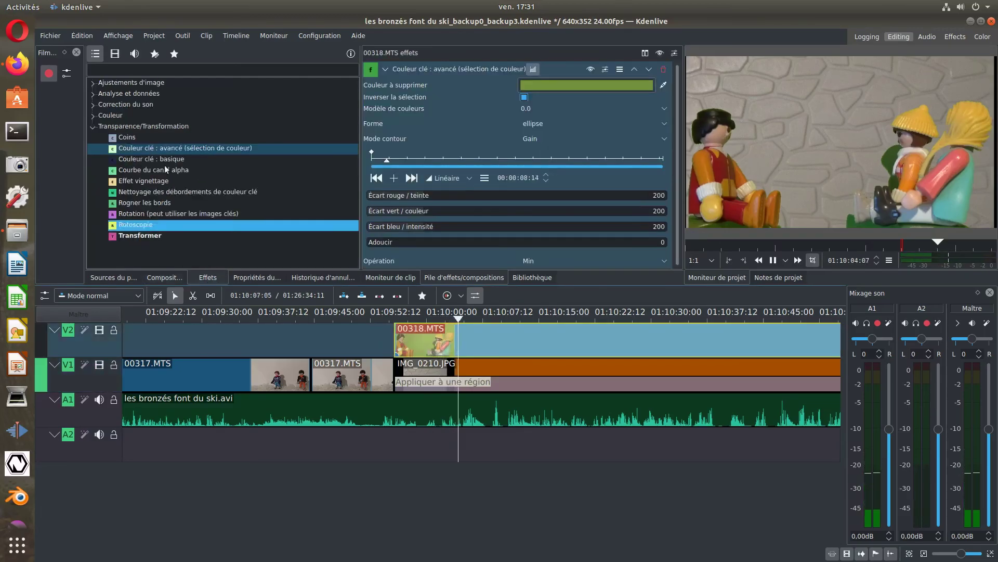
pyautogui.click(614, 84)
pyautogui.moveTo(598, 153); pyautogui.dragTo(485, 53)
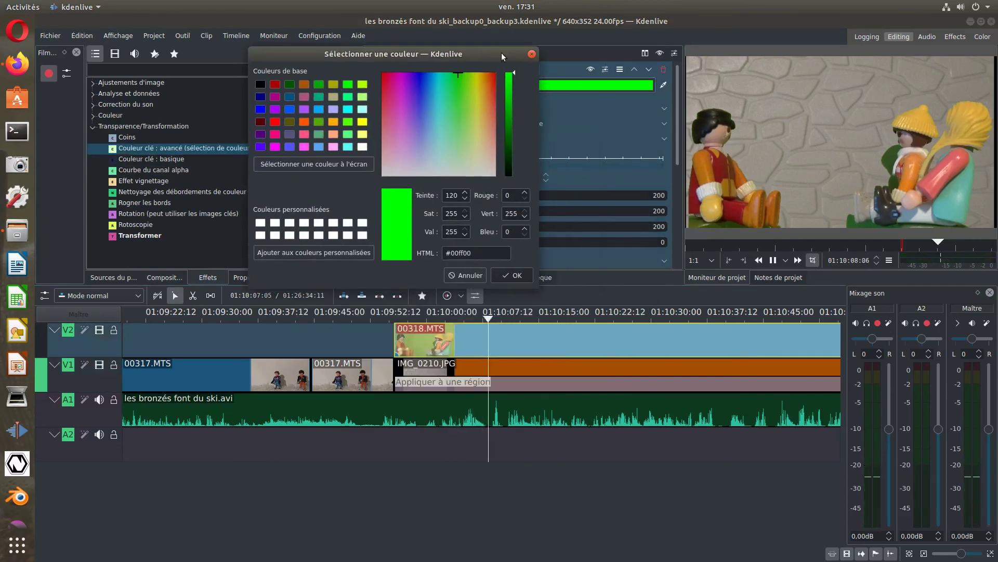
pyautogui.click(353, 161)
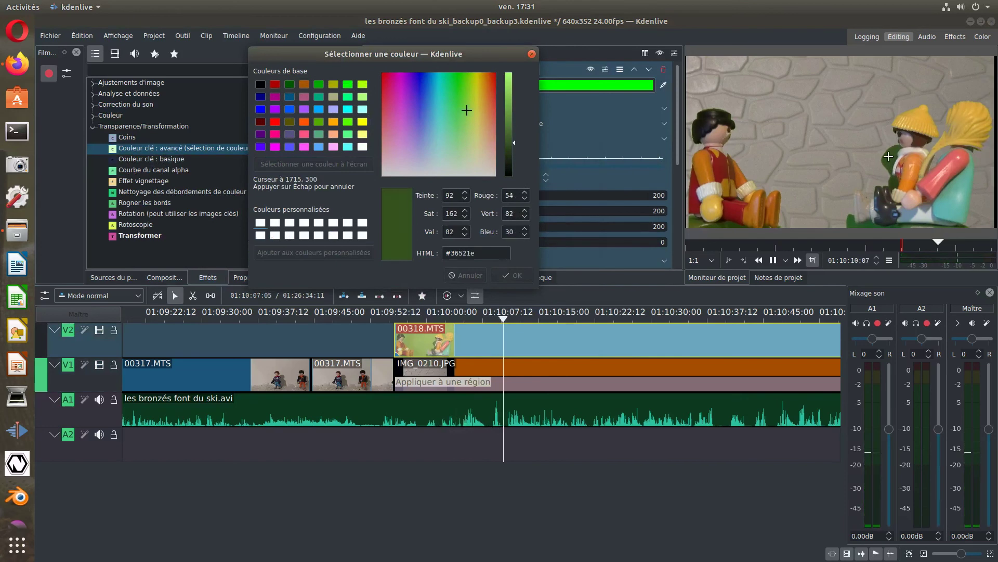
pyautogui.click(890, 172)
pyautogui.click(511, 274)
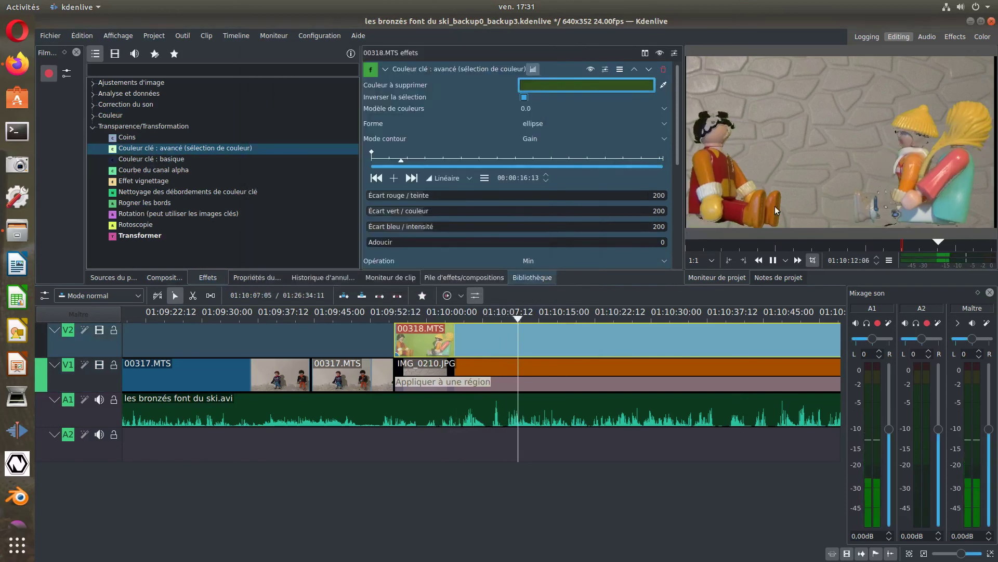
pyautogui.doubleClick(893, 116)
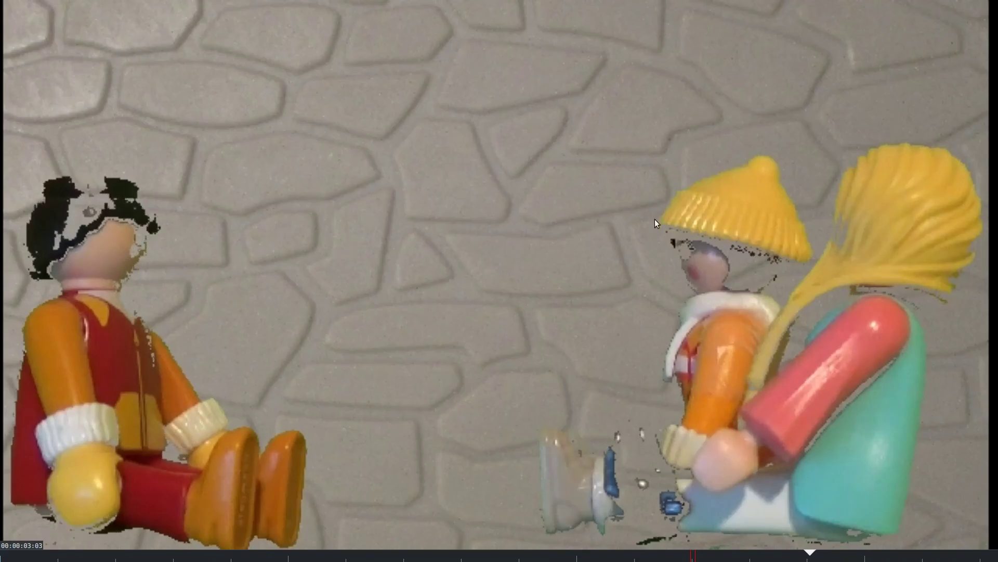
pyautogui.doubleClick(659, 232)
# Play back 00318.MTS over the stone background and check the single-keyed shot full screen.
pyautogui.press('space')
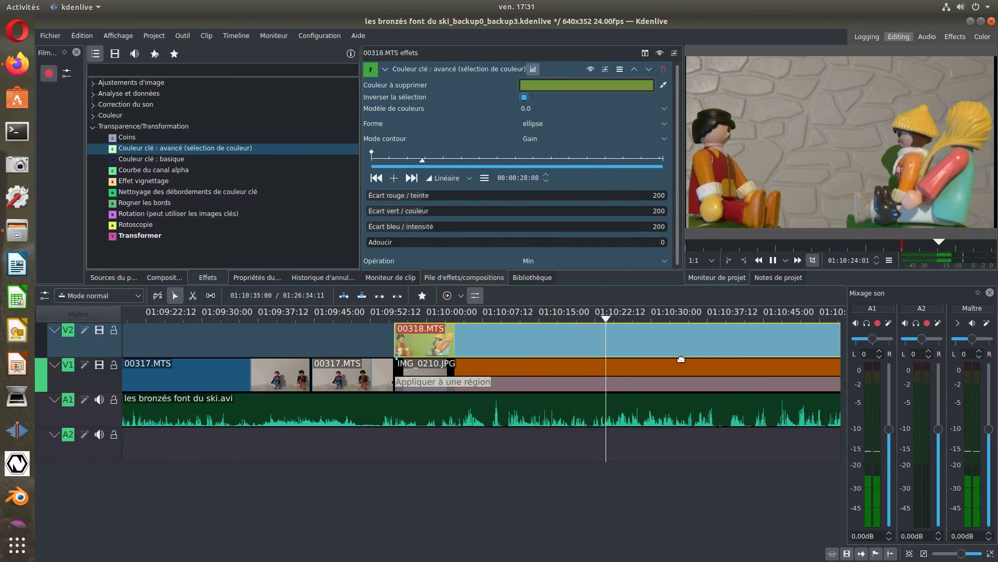
pyautogui.click(851, 152)
pyautogui.click(852, 152)
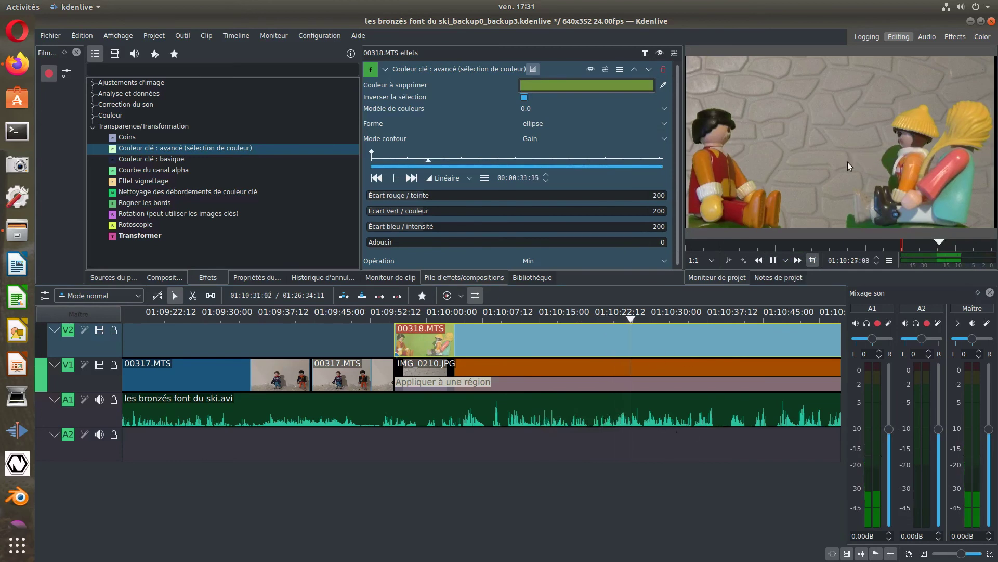
pyautogui.doubleClick(850, 158)
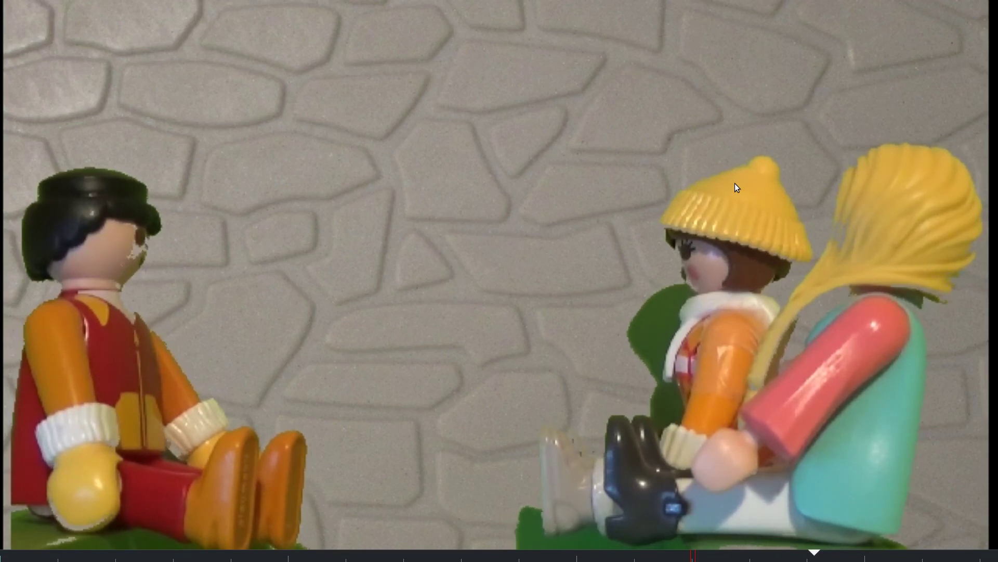
# Leave the full-screen preview and check the keyed 00318.MTS shot through to its end on the timeline.
pyautogui.press('Escape')
pyautogui.scroll(-5, 540, 403)
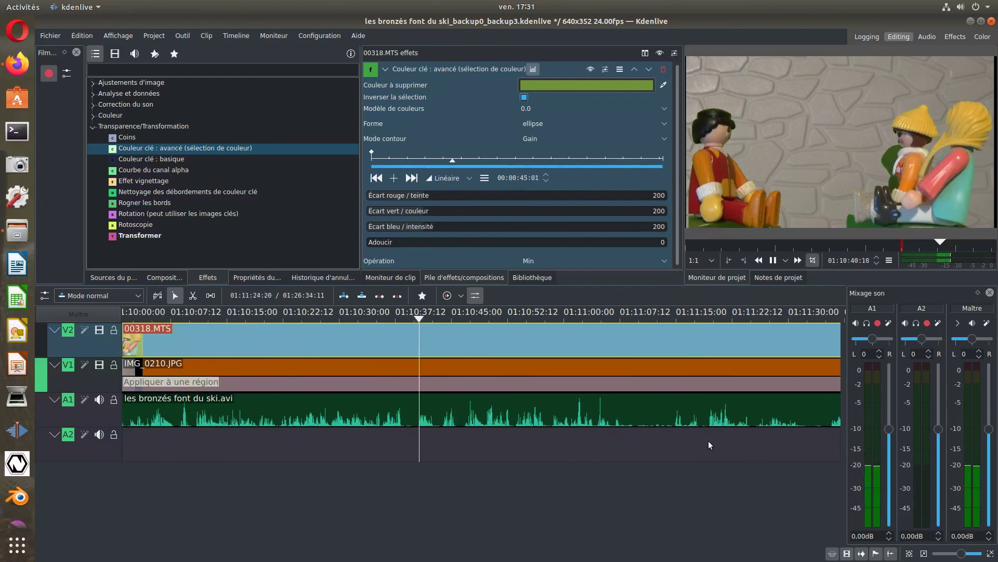
pyautogui.click(754, 442)
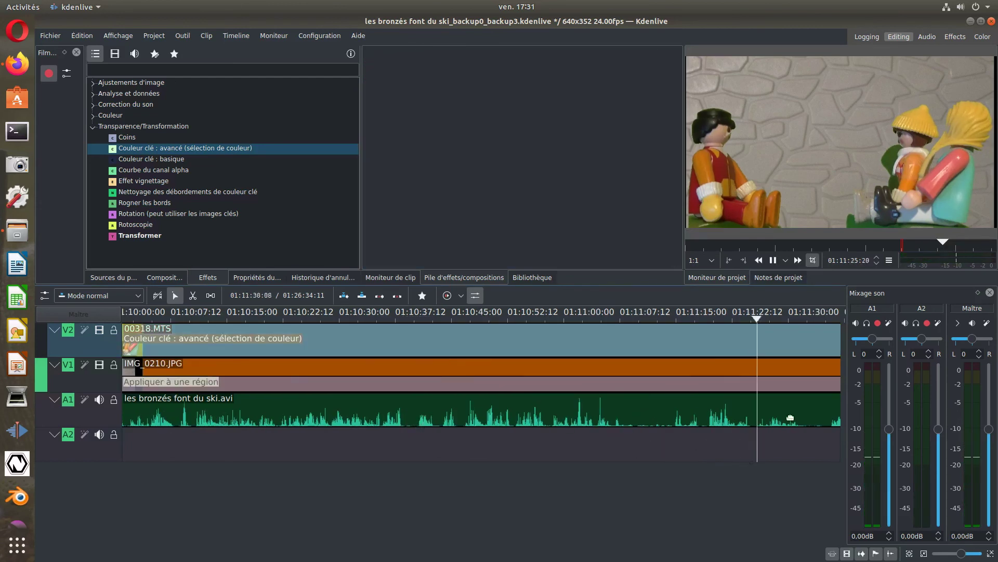
pyautogui.scroll(-6, 732, 444)
pyautogui.scroll(-4, 733, 444)
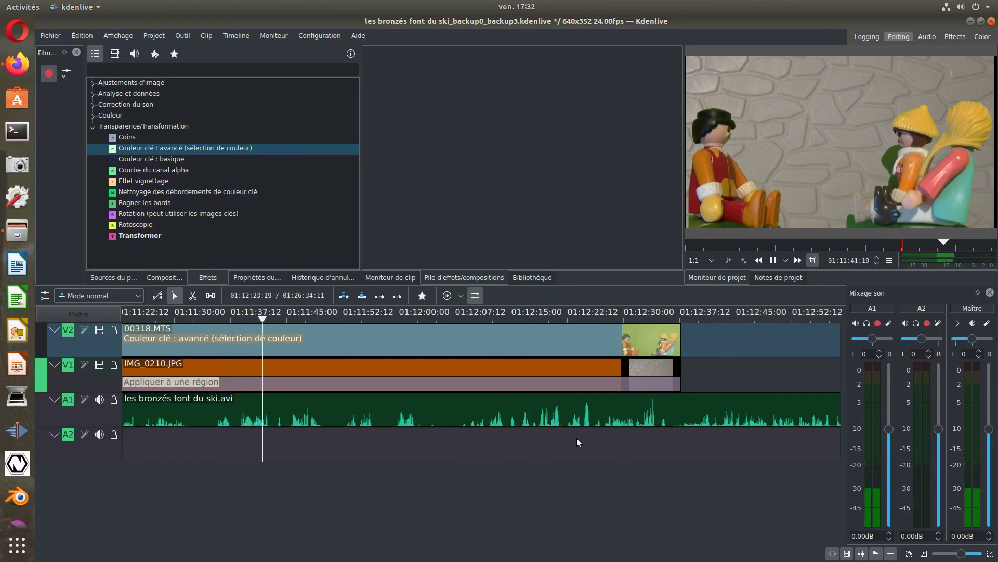
pyautogui.click(390, 277)
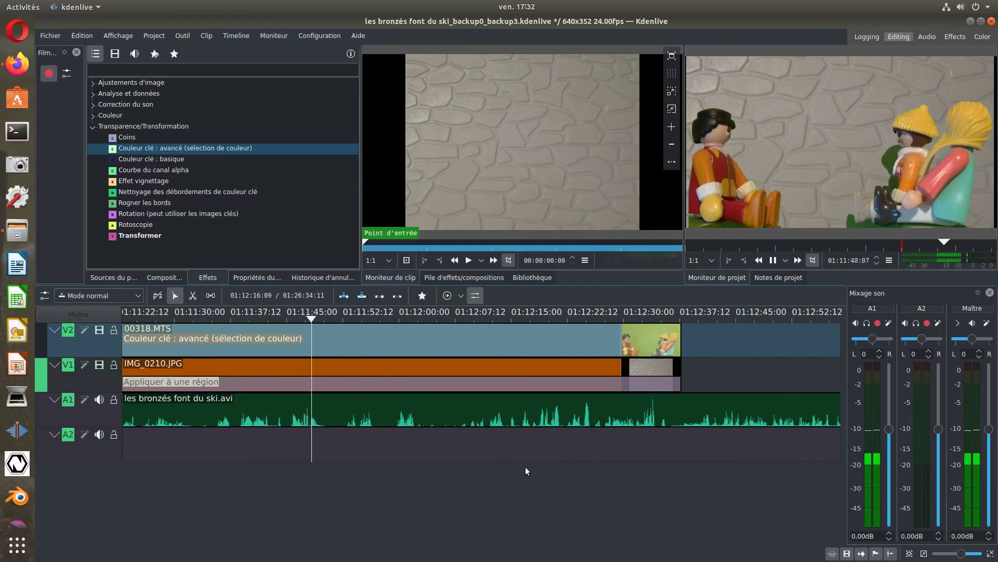
pyautogui.click(622, 445)
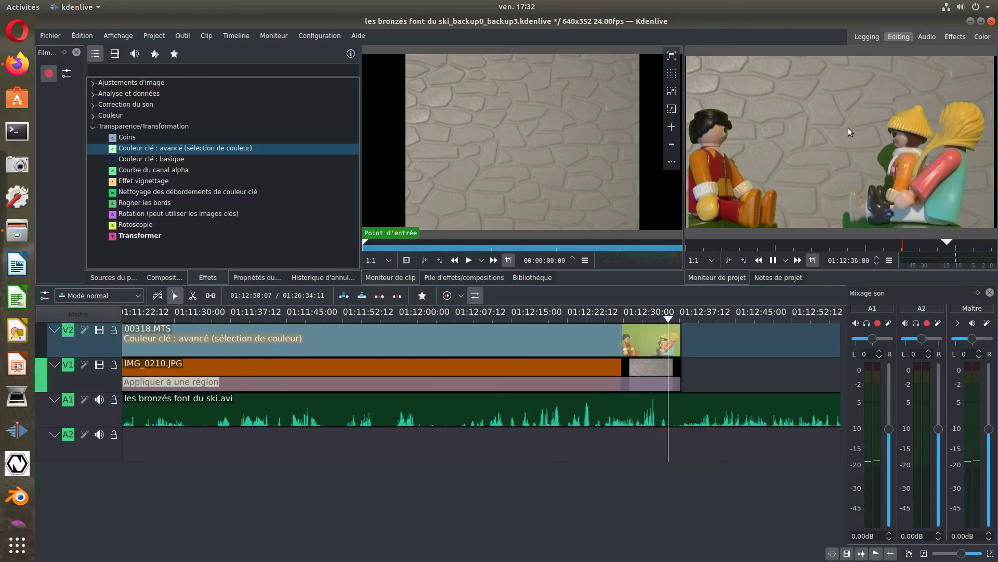
pyautogui.click(835, 117)
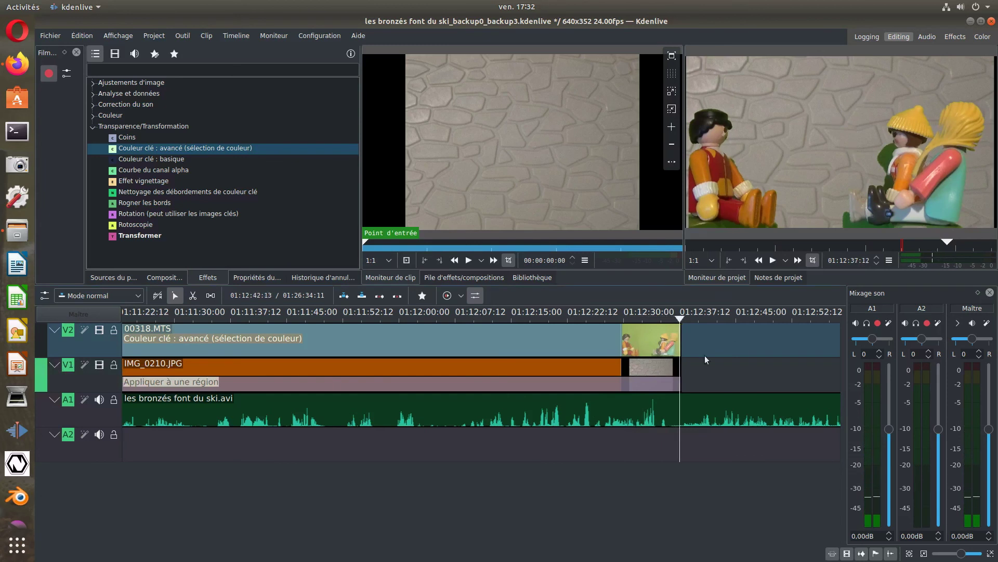
# Trim the ends of 00318.MTS, the IMG_0210.JPG background and its region composition to about 01:12:36.
pyautogui.click(666, 443)
pyautogui.press('space')
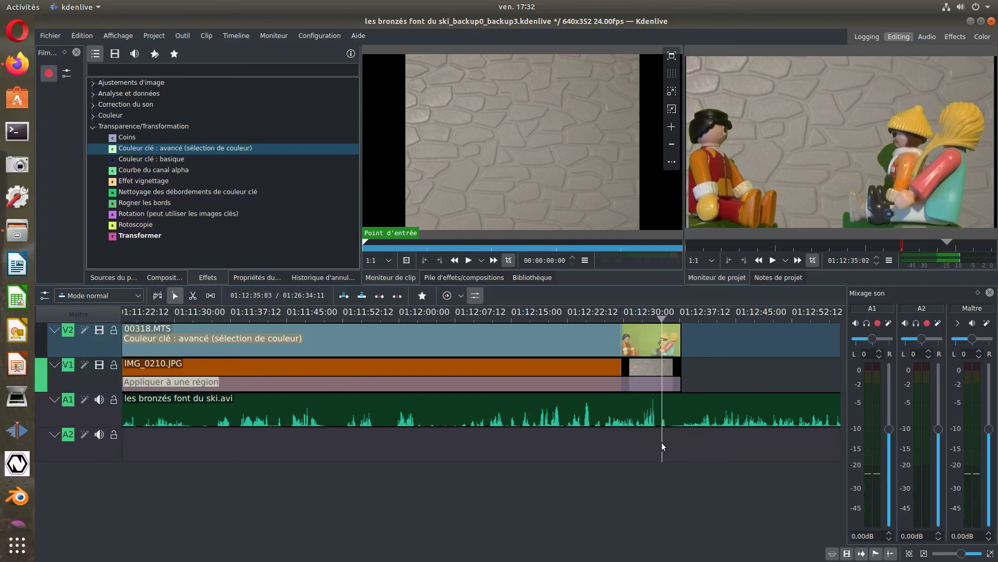
pyautogui.press('space')
pyautogui.moveTo(682, 342); pyautogui.dragTo(669, 366)
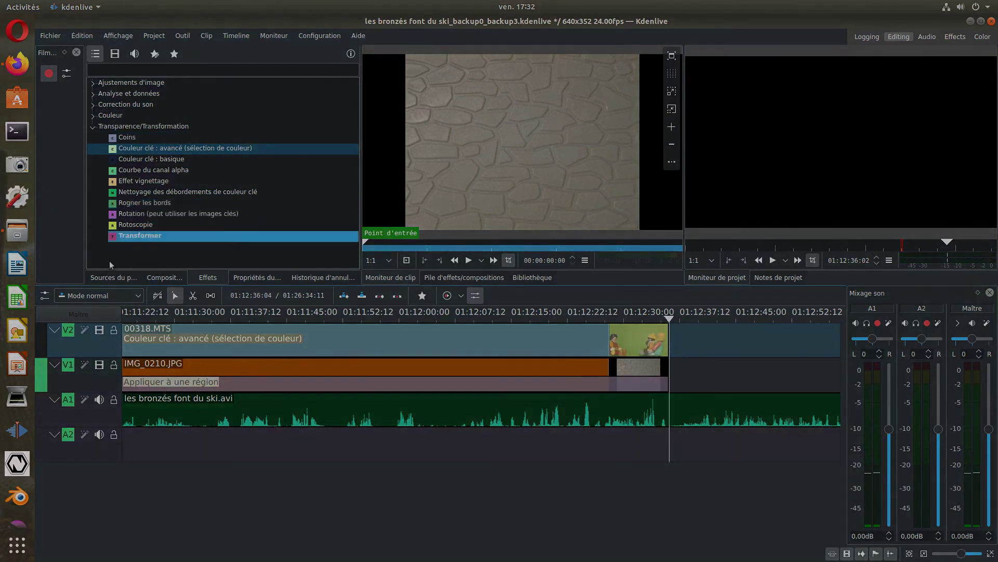
# Browse the project's source clips around 00318.MTS to 00325.MTS for the following shot.
pyautogui.click(119, 277)
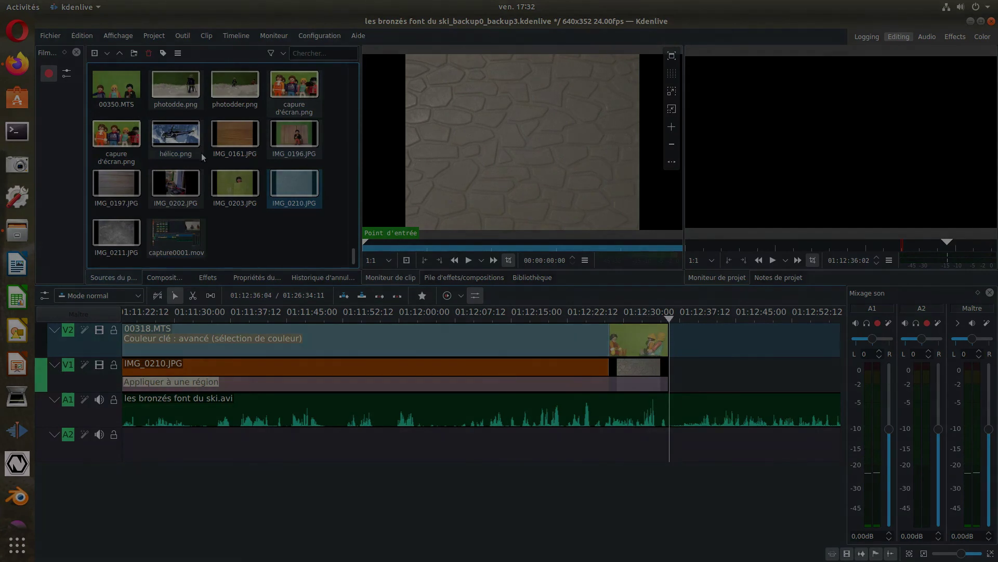
pyautogui.scroll(5, 203, 158)
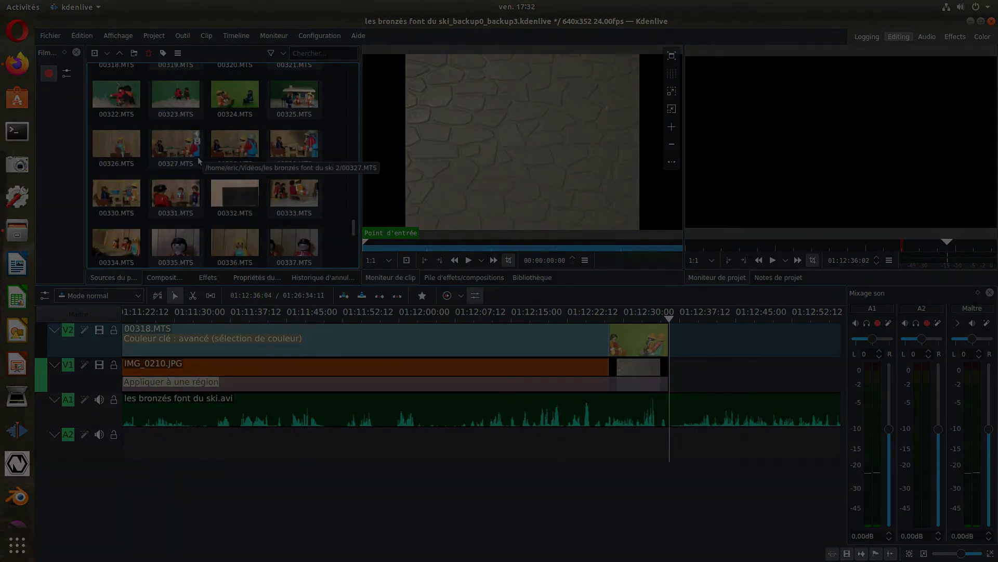
pyautogui.scroll(4, 199, 161)
pyautogui.scroll(-2, 210, 181)
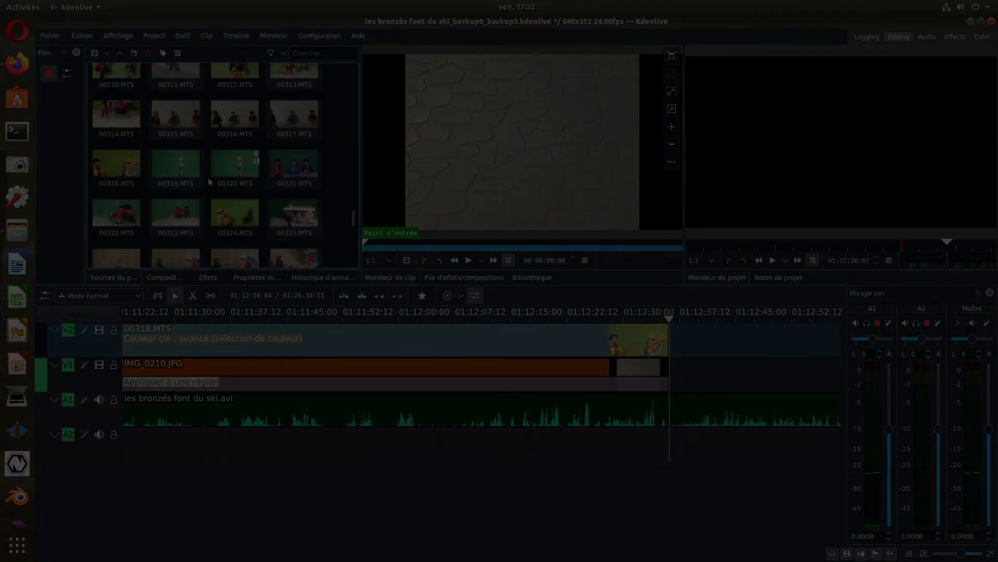